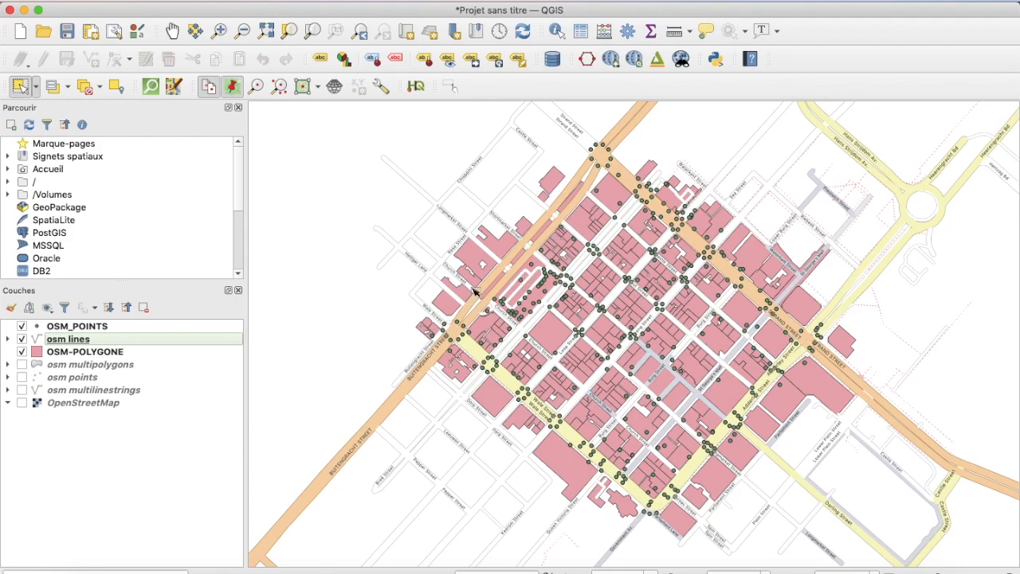
# Export the osm lines layer as an ESRI Shapefile named OSM ROUTES in the OSM CAPTOWN folder and add it to the map.
pyautogui.rightClick(67, 343)
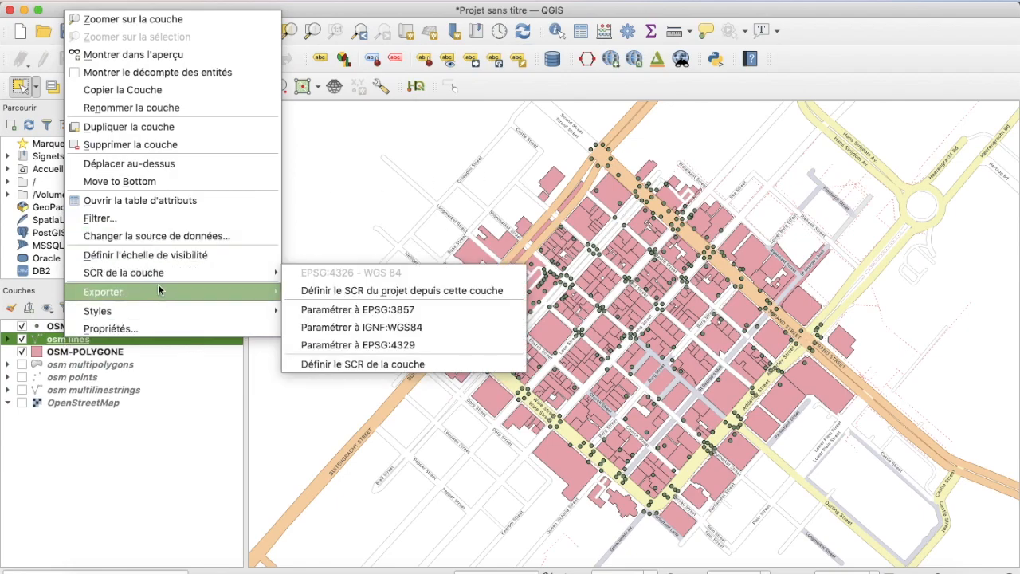
pyautogui.moveTo(197, 291)
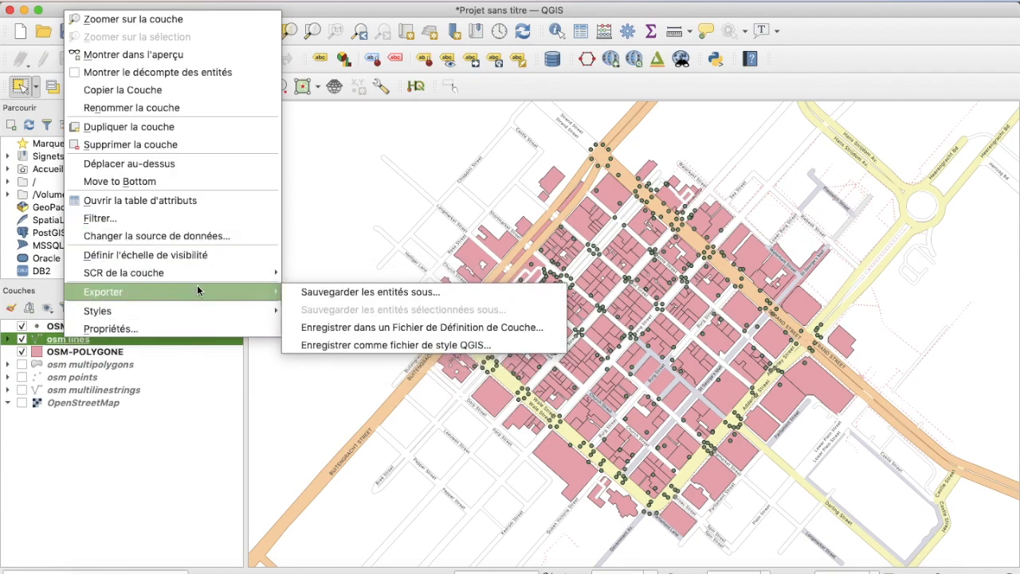
pyautogui.click(324, 294)
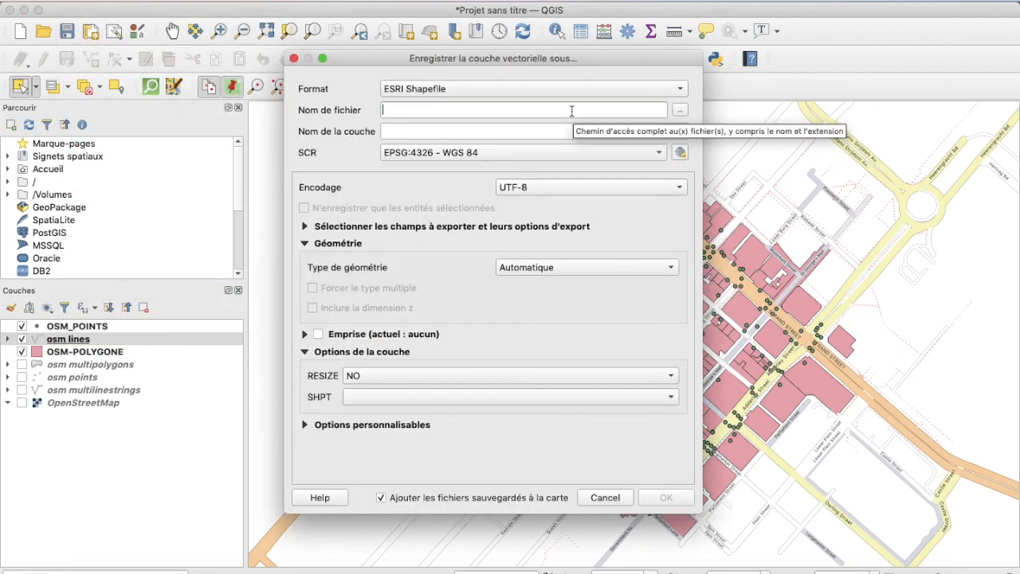
pyautogui.write('osm routes')
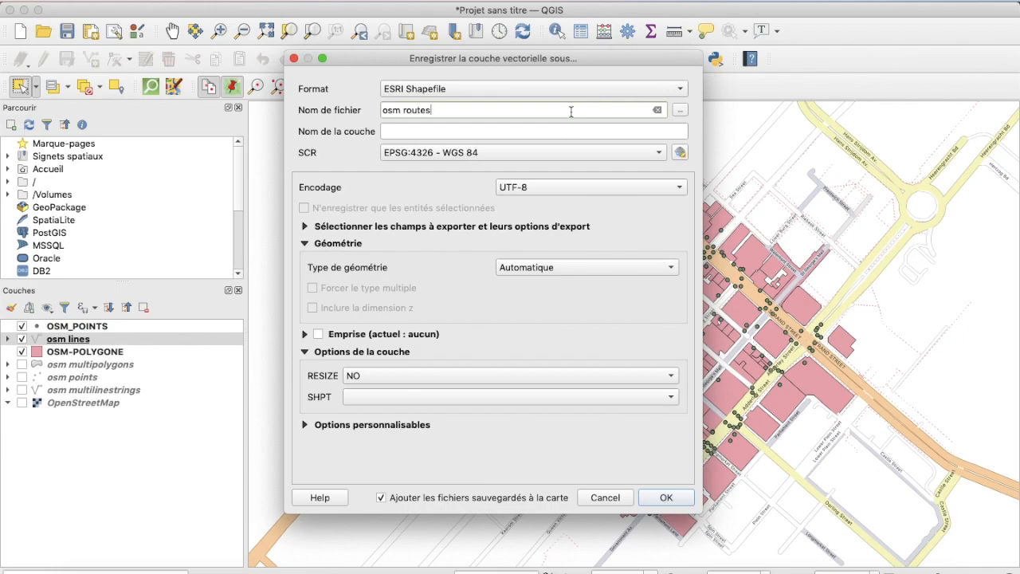
pyautogui.click(680, 110)
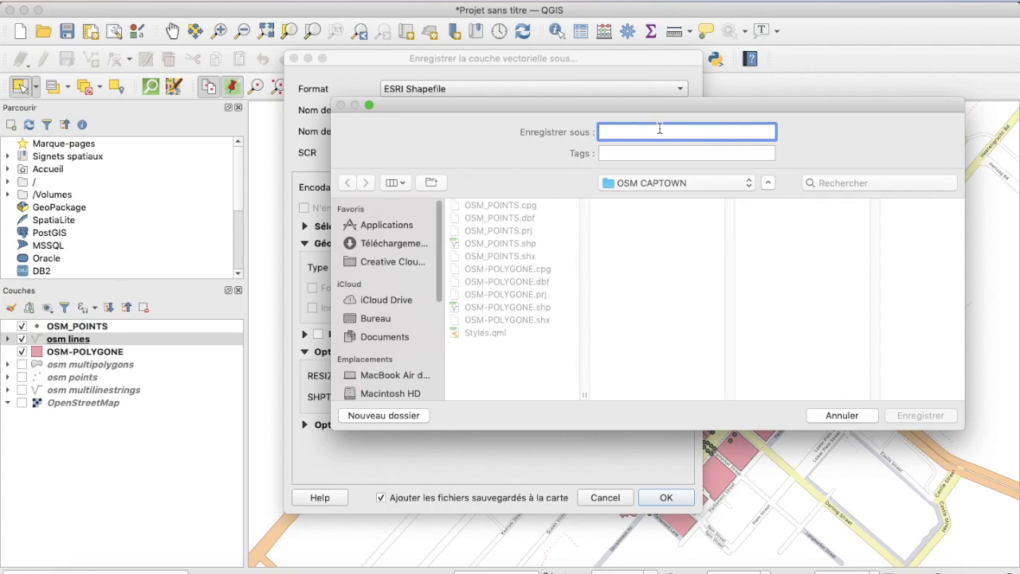
pyautogui.write('osm')
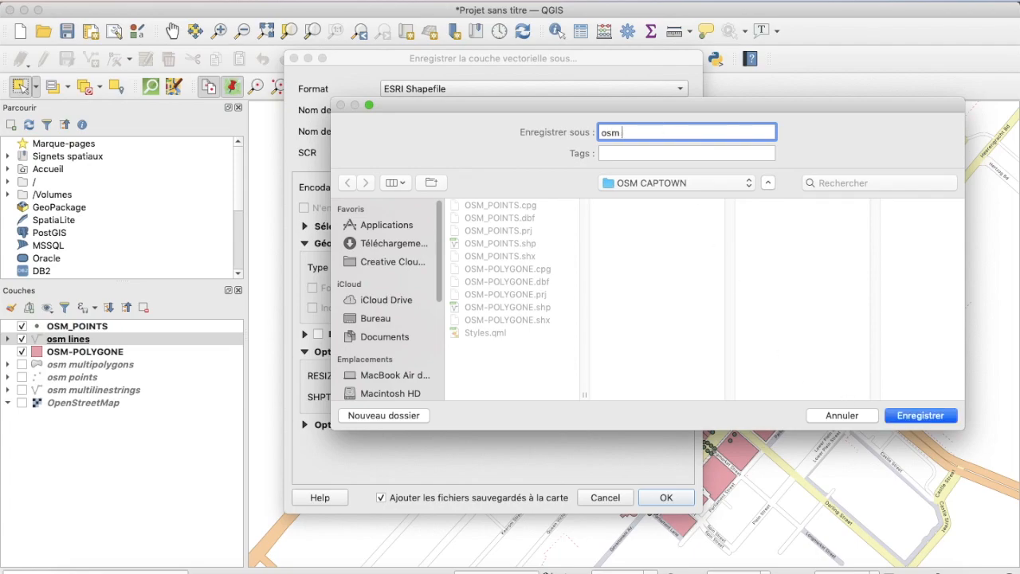
pyautogui.press('BackSpace')
pyautogui.press('BackSpace')
pyautogui.press('BackSpace')
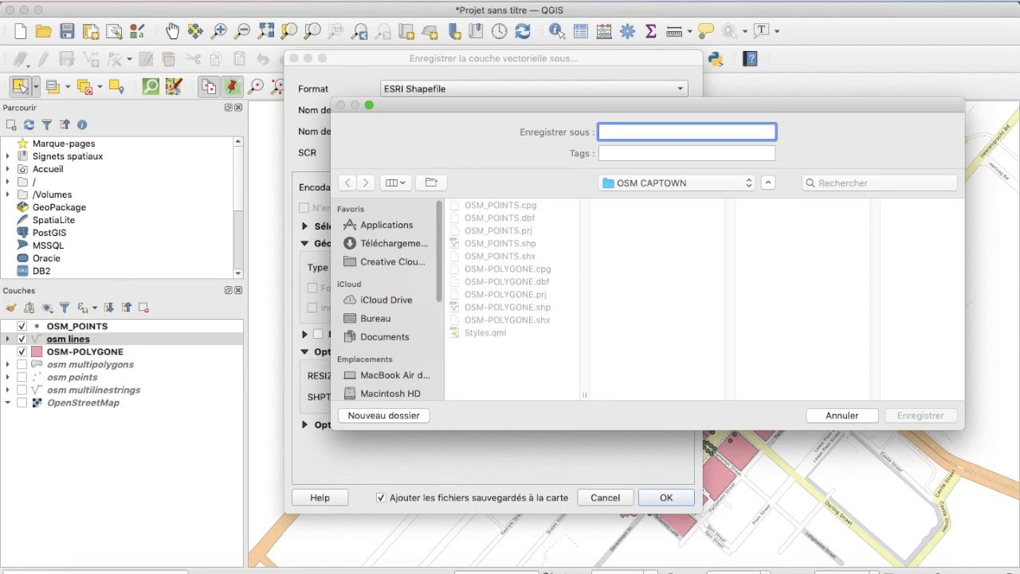
pyautogui.write('OS')
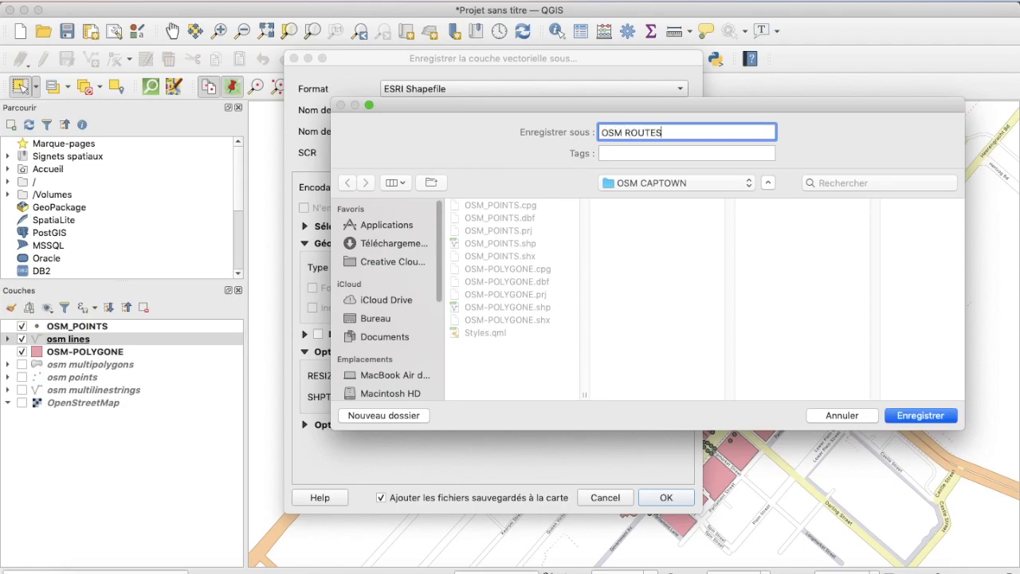
pyautogui.write('M ROUTES')
pyautogui.click(892, 411)
pyautogui.click(672, 500)
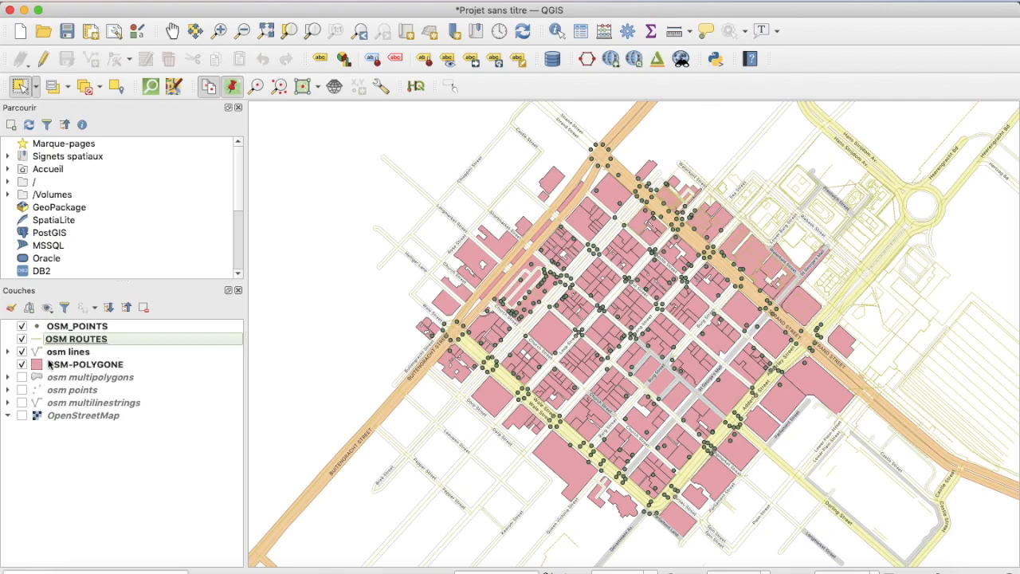
# Move the osm lines layer below OSM-POLYGONE in the layer order and hide it.
pyautogui.moveTo(57, 353)
pyautogui.mouseDown()
pyautogui.moveTo(63, 377)
pyautogui.moveTo(75, 380)
pyautogui.mouseUp()
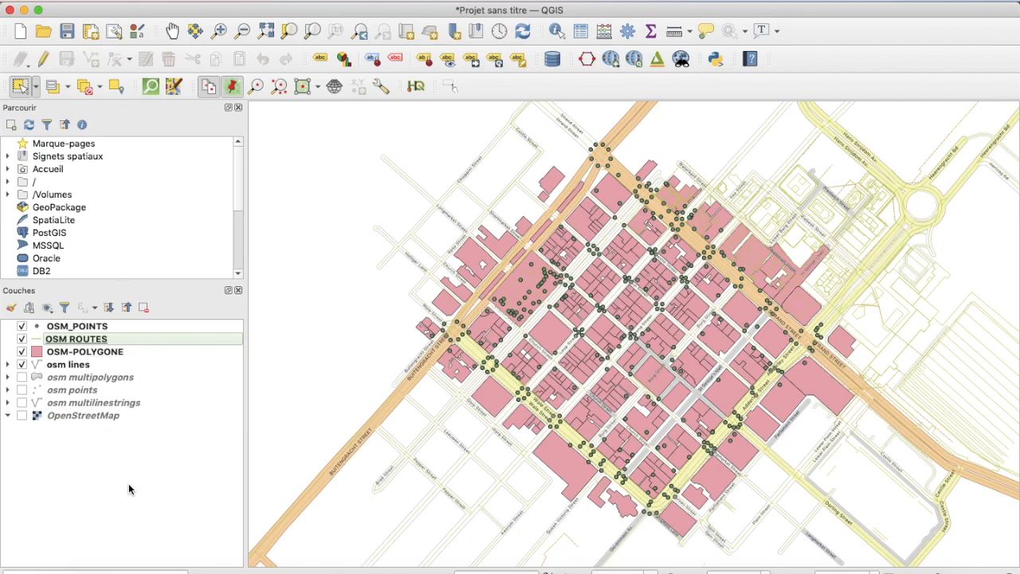
pyautogui.click(22, 365)
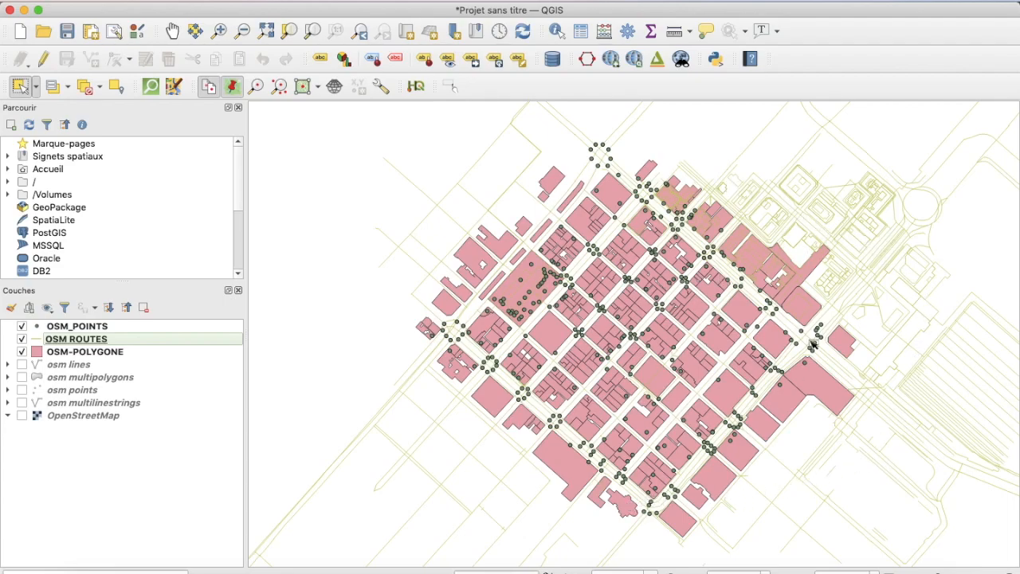
# Review the attribute table of the OSM ROUTES layer and close it.
pyautogui.click(83, 340)
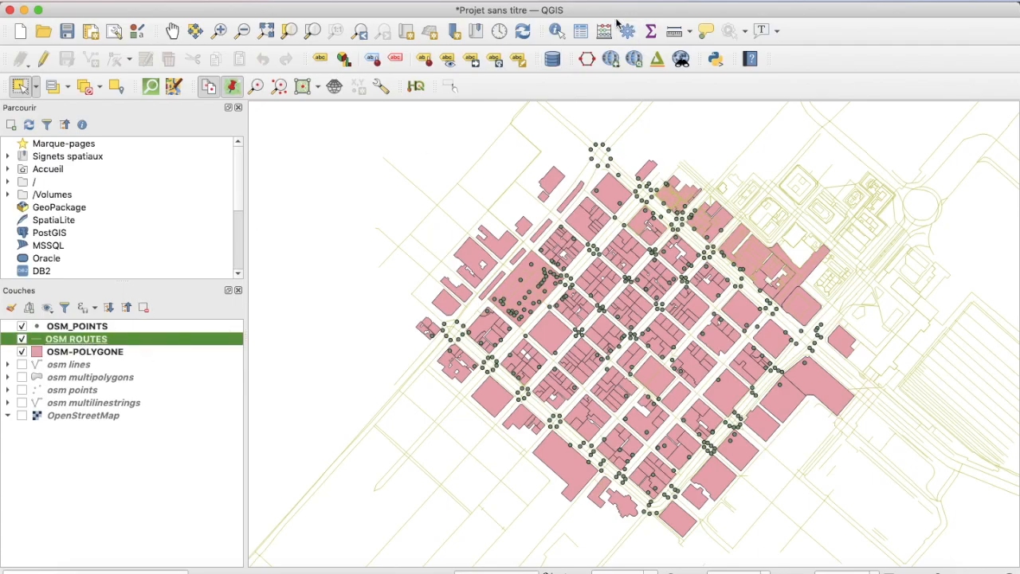
pyautogui.click(582, 32)
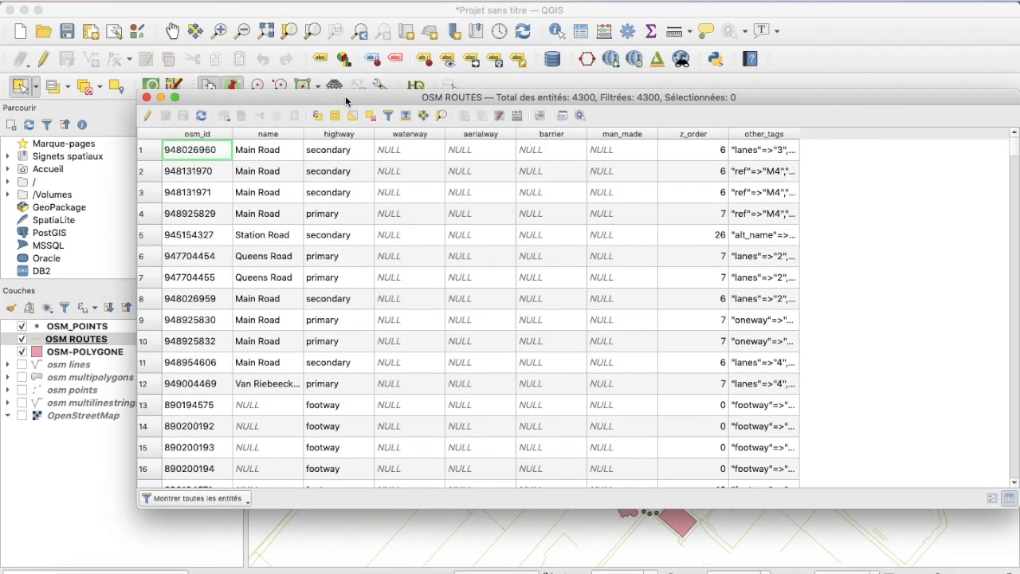
pyautogui.moveTo(343, 94); pyautogui.dragTo(733, 212)
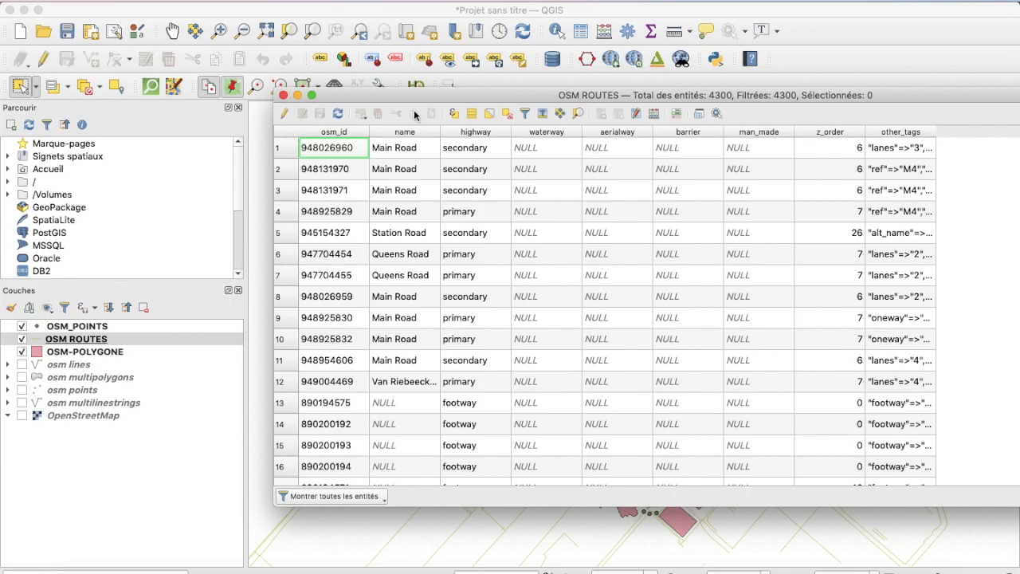
pyautogui.moveTo(440, 91); pyautogui.dragTo(316, 99)
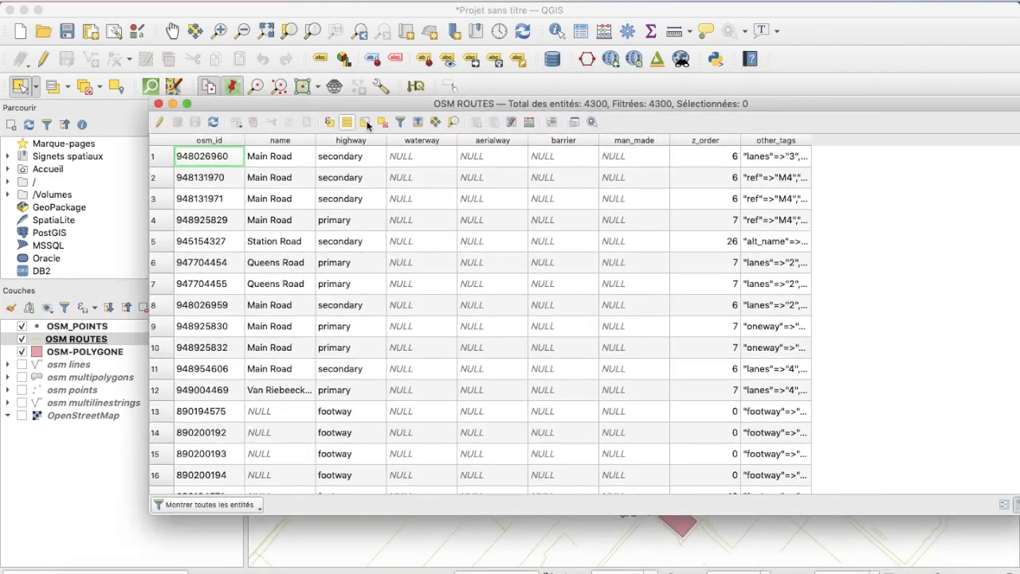
pyautogui.moveTo(519, 104); pyautogui.dragTo(508, 82)
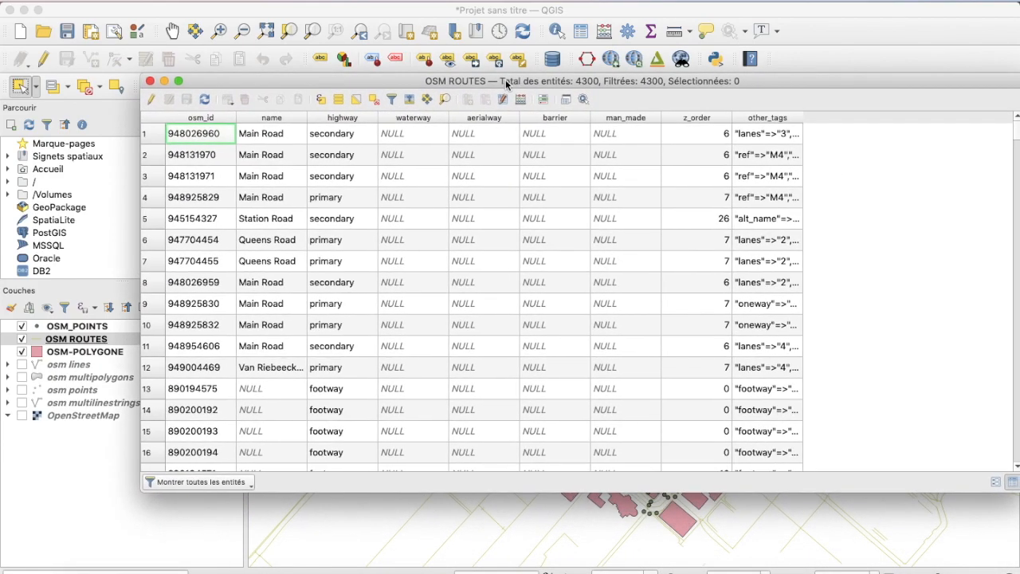
pyautogui.click(150, 81)
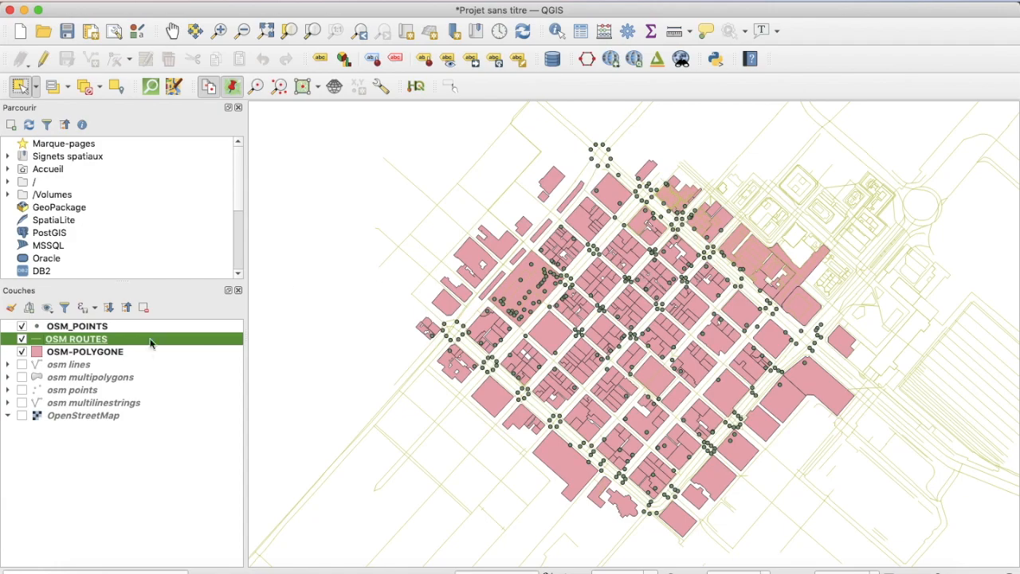
# Open the attribute table of the OSM-POLYGONE layer and sort it by the building field in ascending order.
pyautogui.click(78, 355)
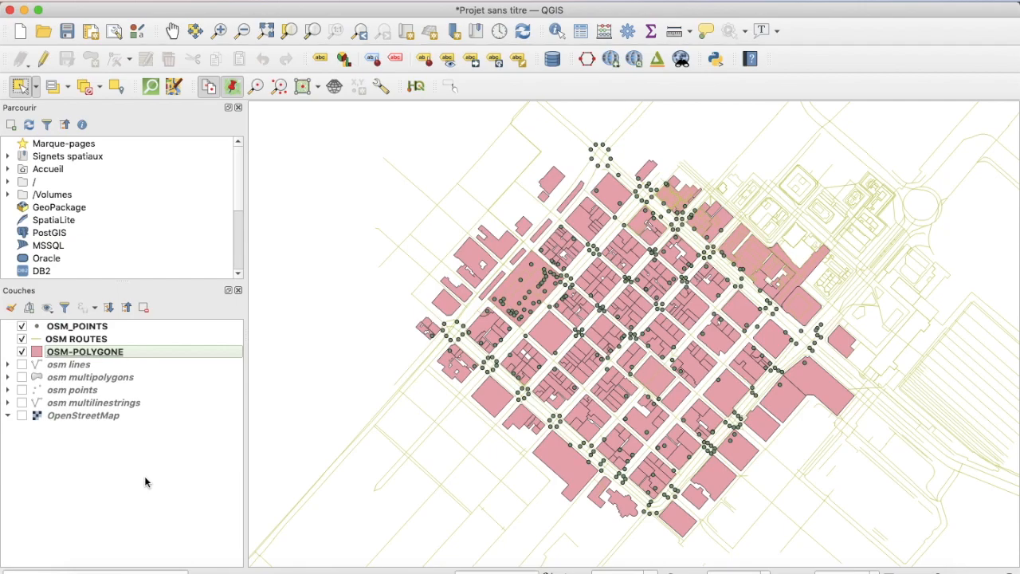
pyautogui.click(119, 355)
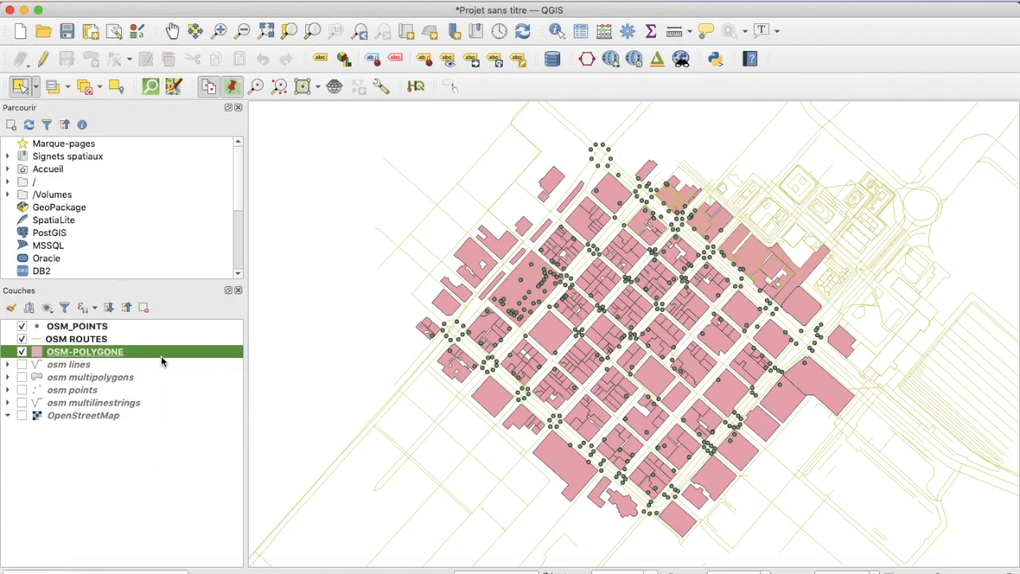
pyautogui.click(140, 491)
pyautogui.click(107, 355)
pyautogui.click(581, 32)
pyautogui.moveTo(601, 83); pyautogui.dragTo(471, 85)
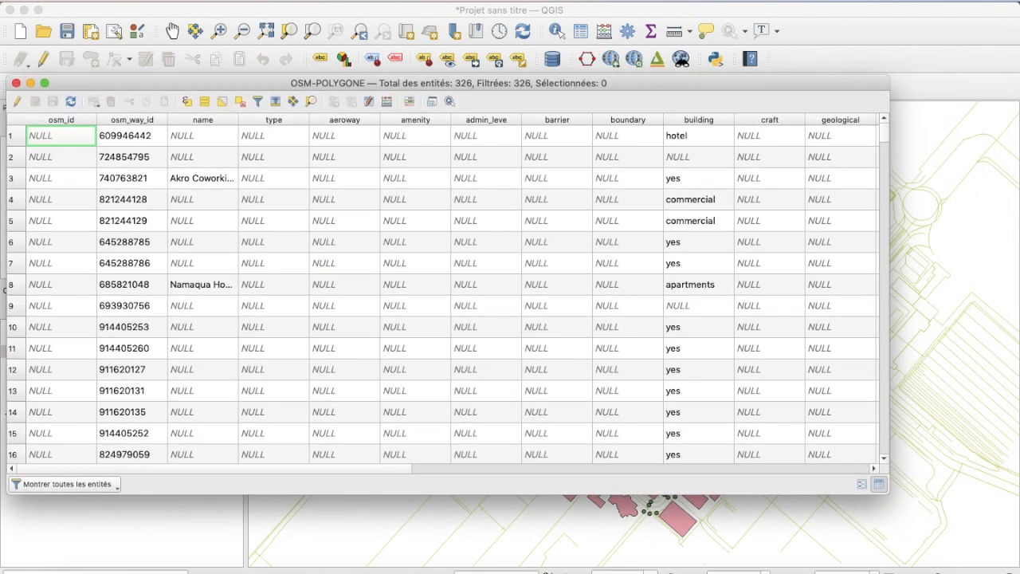
pyautogui.moveTo(355, 471); pyautogui.dragTo(555, 456)
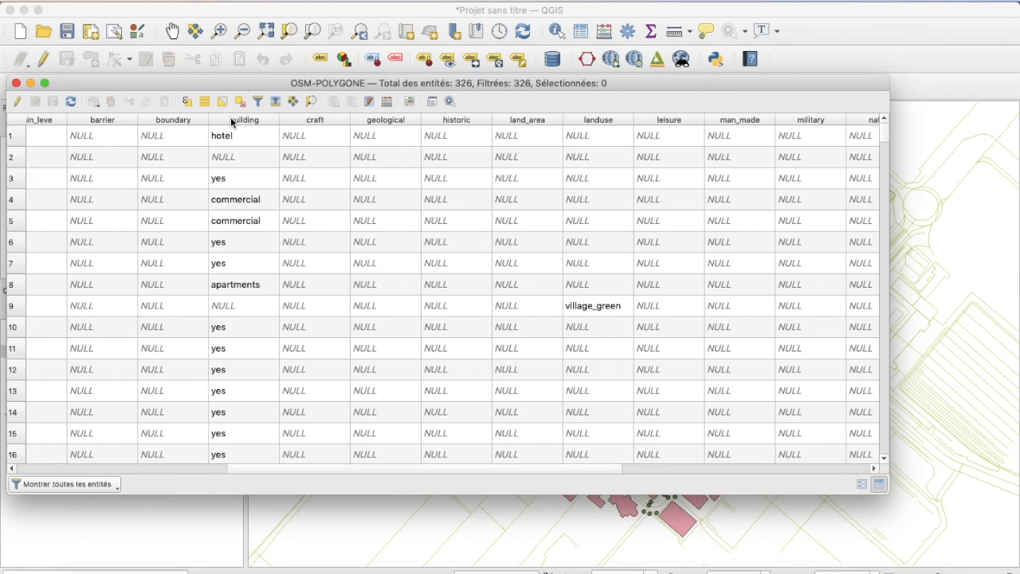
pyautogui.click(230, 117)
pyautogui.click(232, 116)
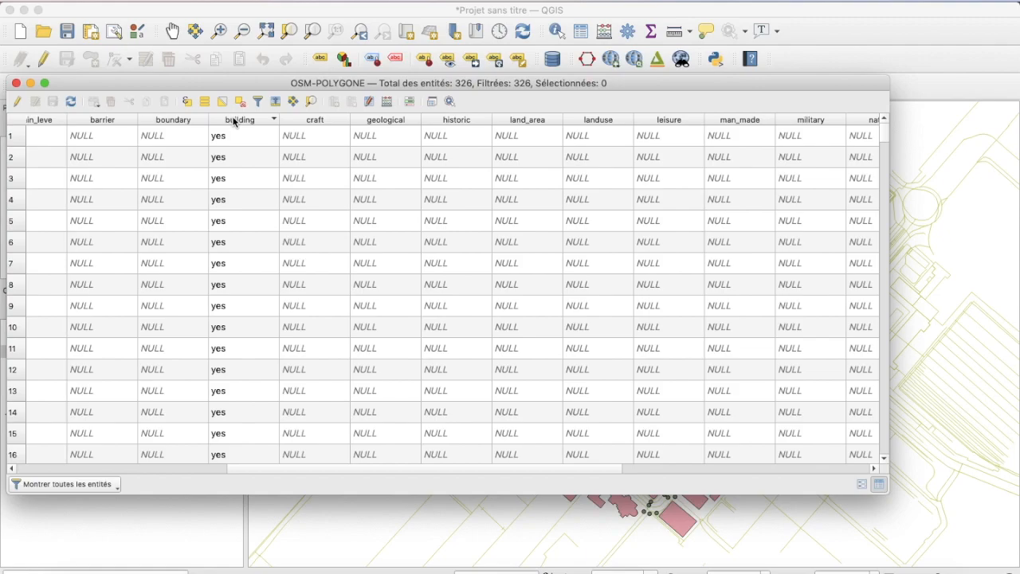
pyautogui.click(233, 121)
# Examine the building types listed in the OSM-POLYGONE table's building field and close the table.
pyautogui.scroll(-5, 256, 297)
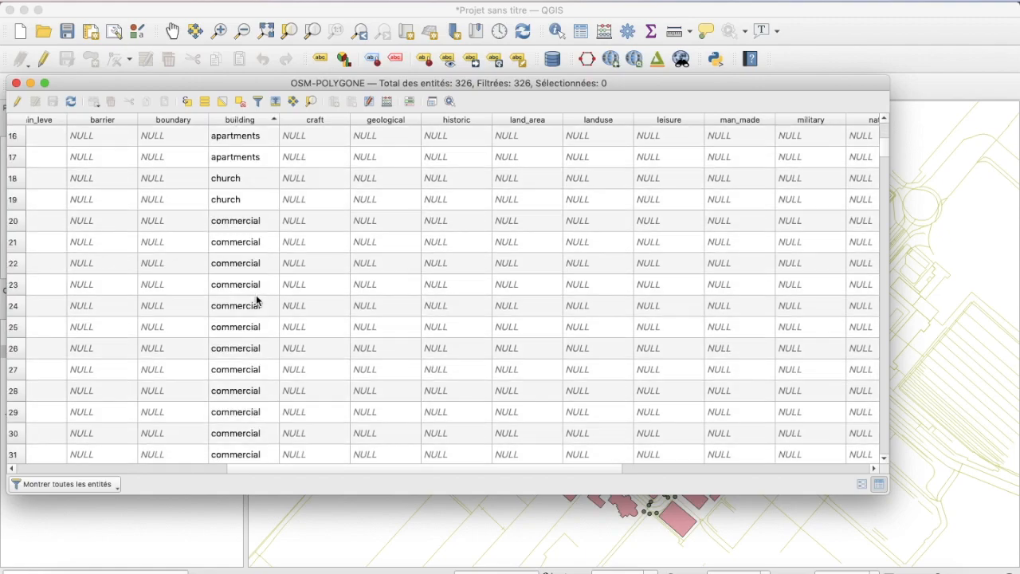
pyautogui.scroll(2, 251, 264)
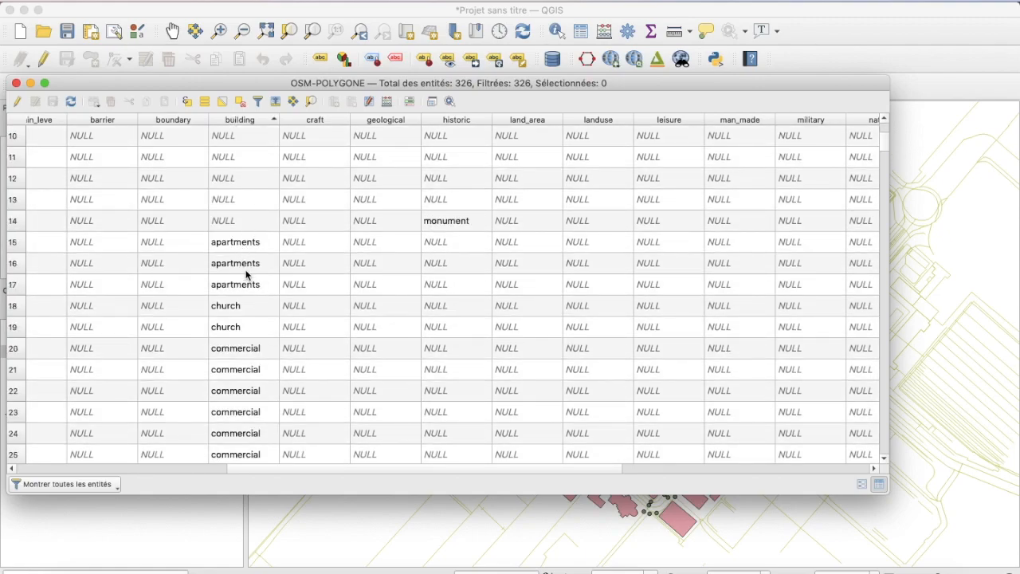
pyautogui.moveTo(293, 82); pyautogui.dragTo(416, 166)
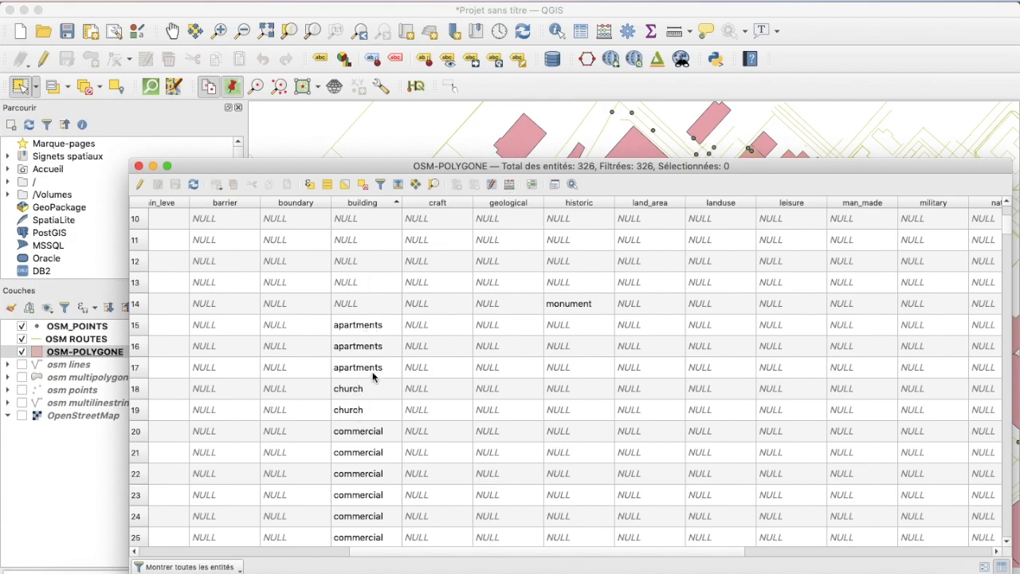
pyautogui.scroll(-5, 375, 452)
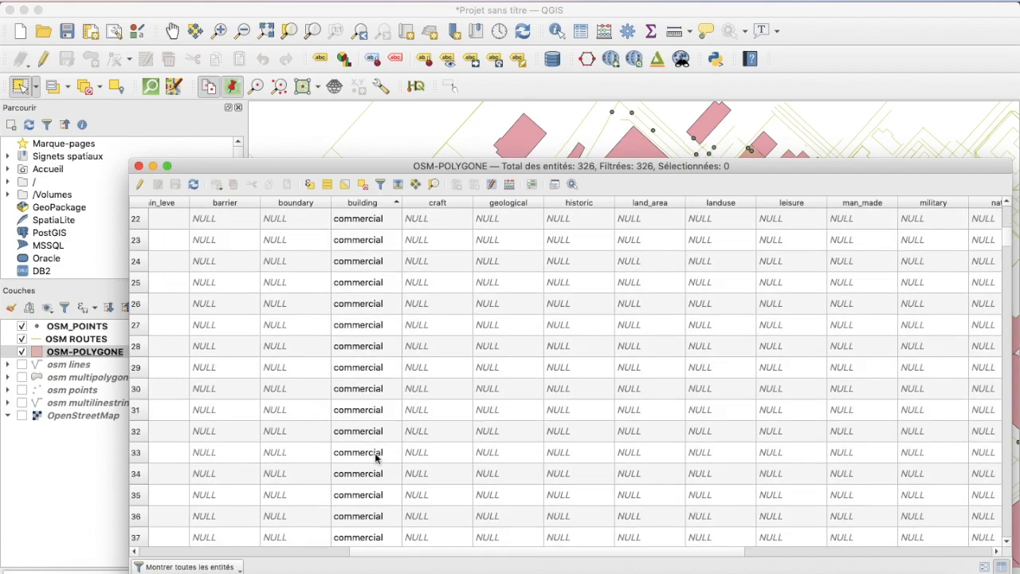
pyautogui.scroll(-6, 375, 448)
pyautogui.scroll(-10, 377, 445)
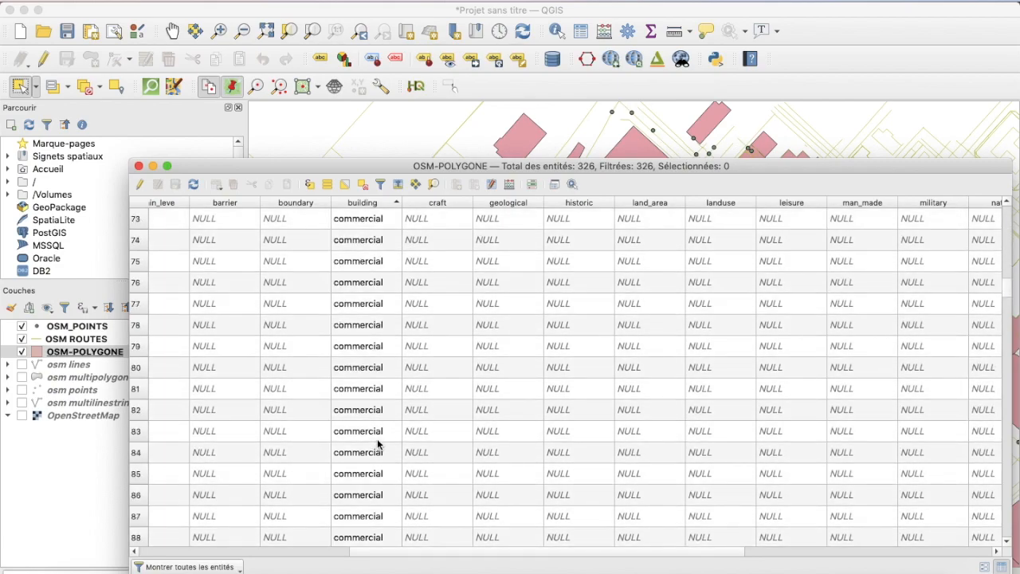
pyautogui.scroll(-18, 378, 444)
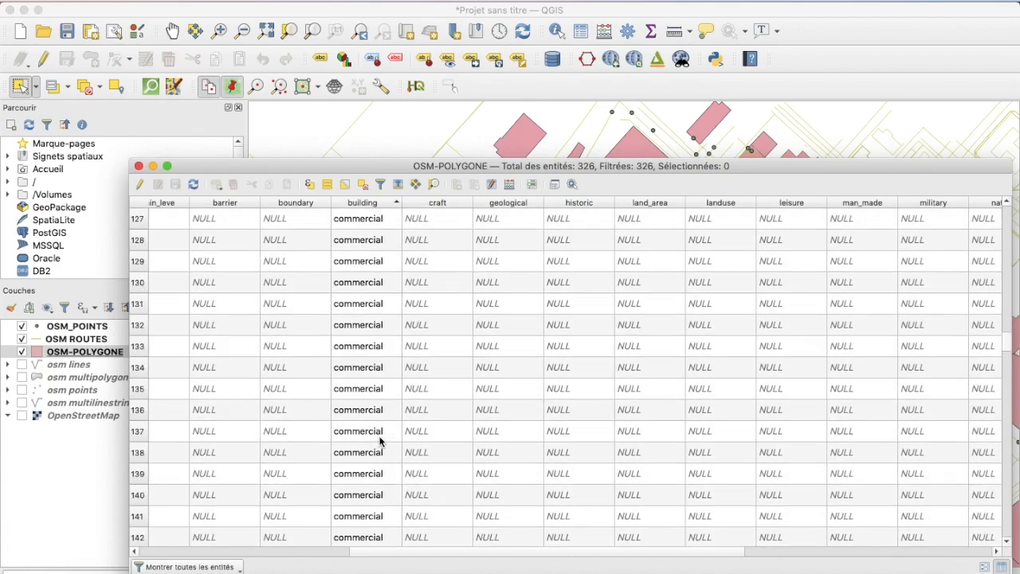
pyautogui.scroll(-8, 380, 438)
pyautogui.moveTo(1006, 376); pyautogui.dragTo(1001, 429)
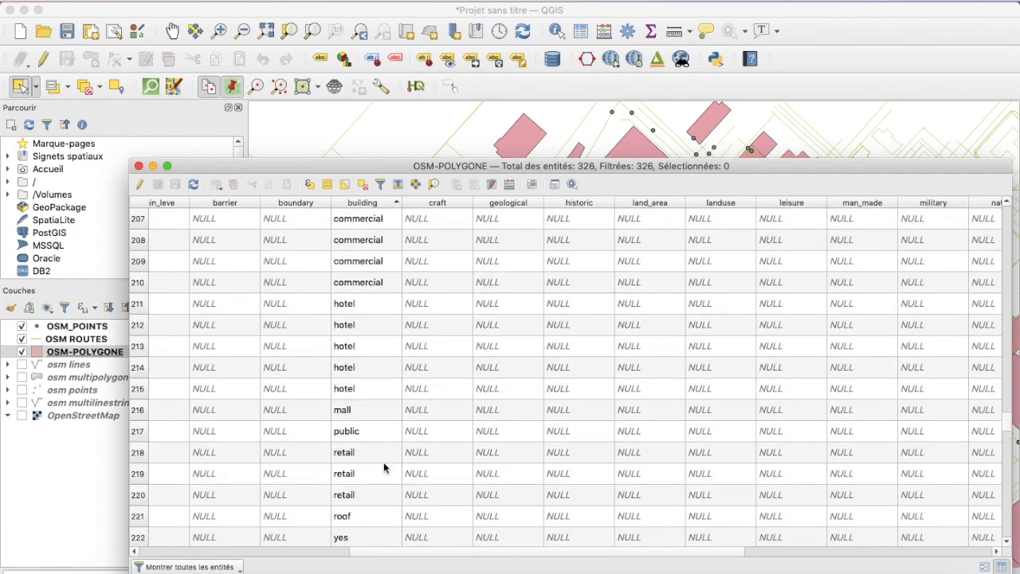
pyautogui.scroll(-10, 385, 459)
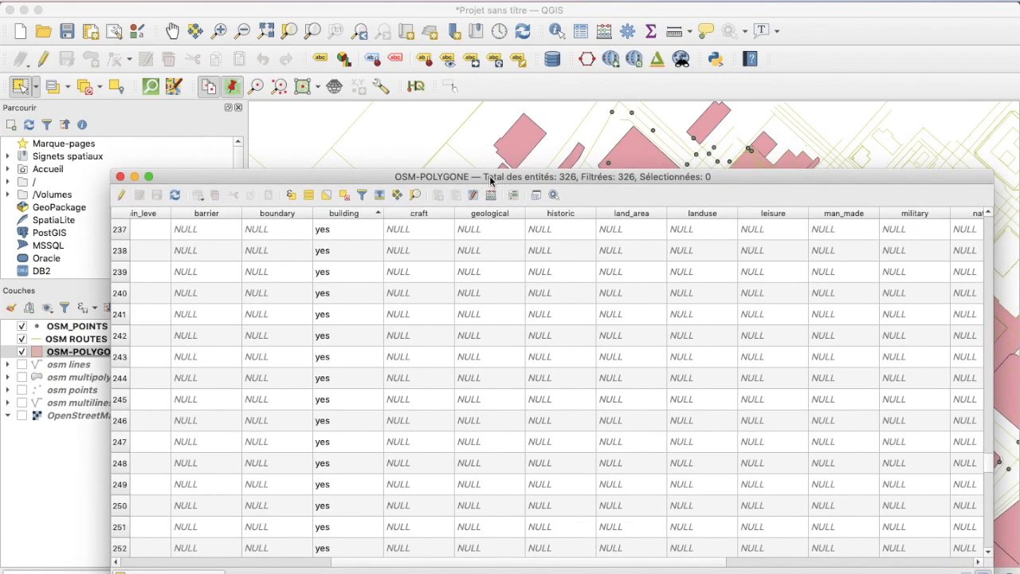
pyautogui.click(338, 257)
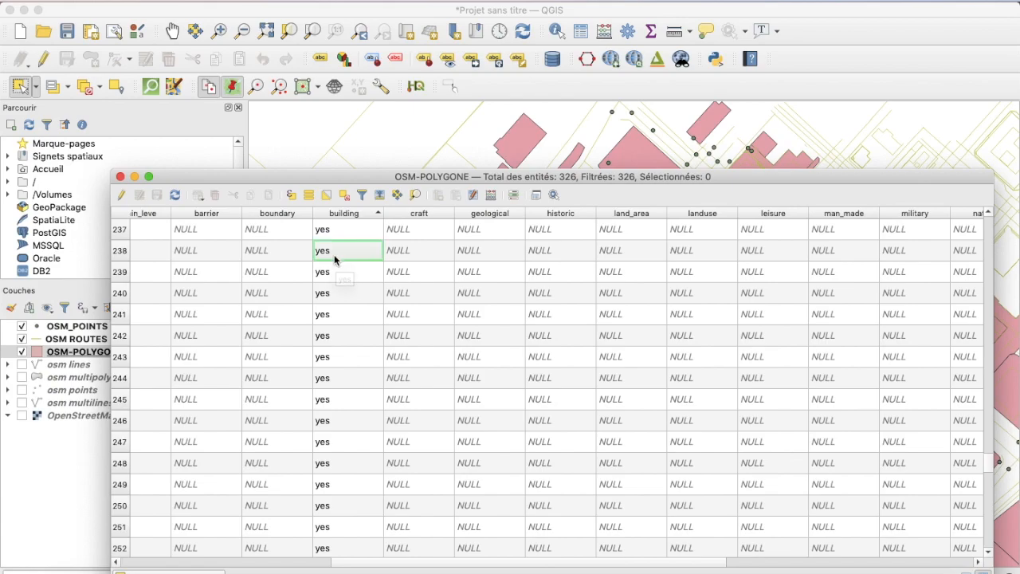
pyautogui.click(340, 273)
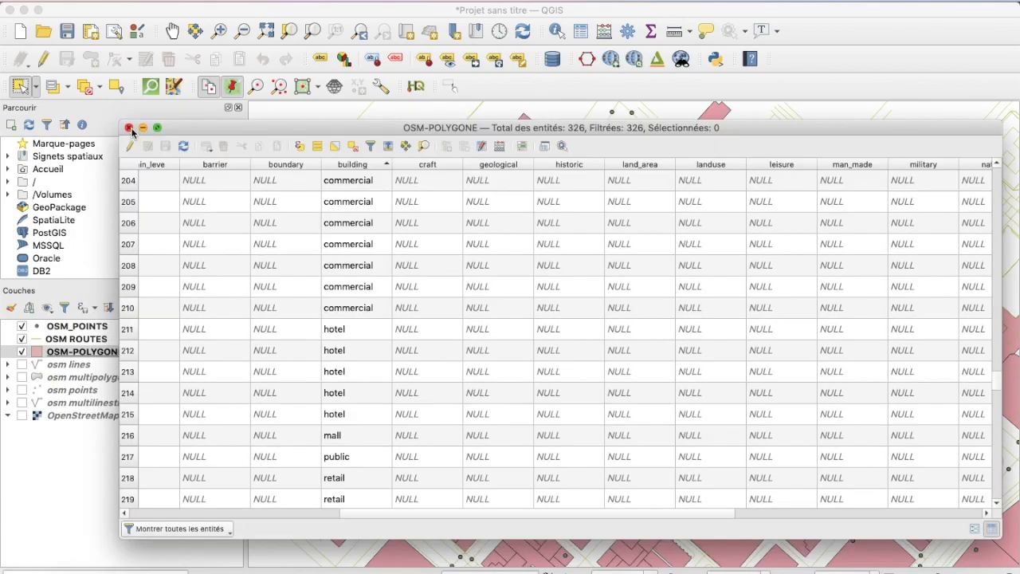
pyautogui.click(131, 128)
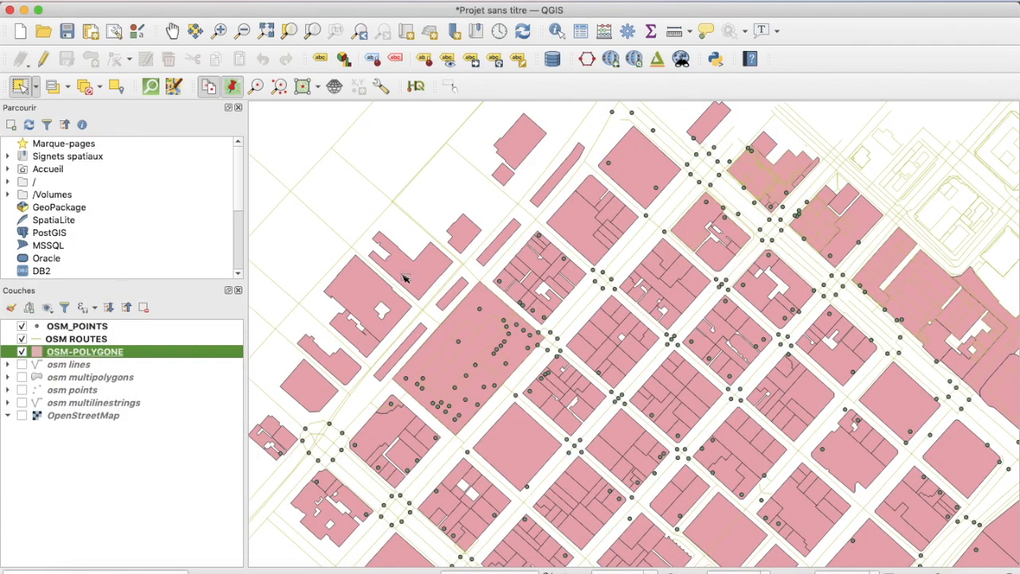
# Duplicate the OSM-POLYGONE layer.
pyautogui.click(118, 486)
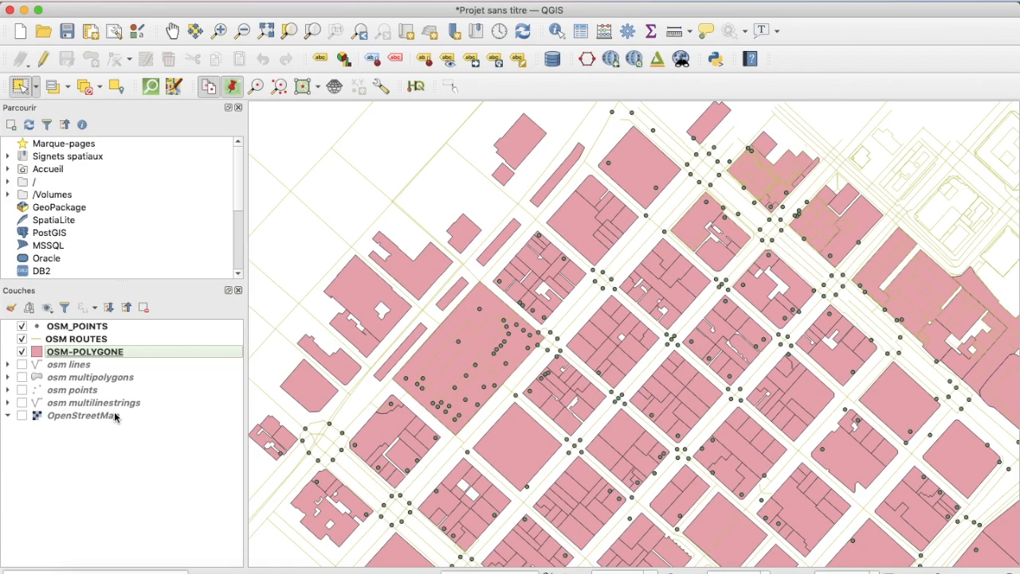
pyautogui.click(126, 353)
pyautogui.rightClick(127, 352)
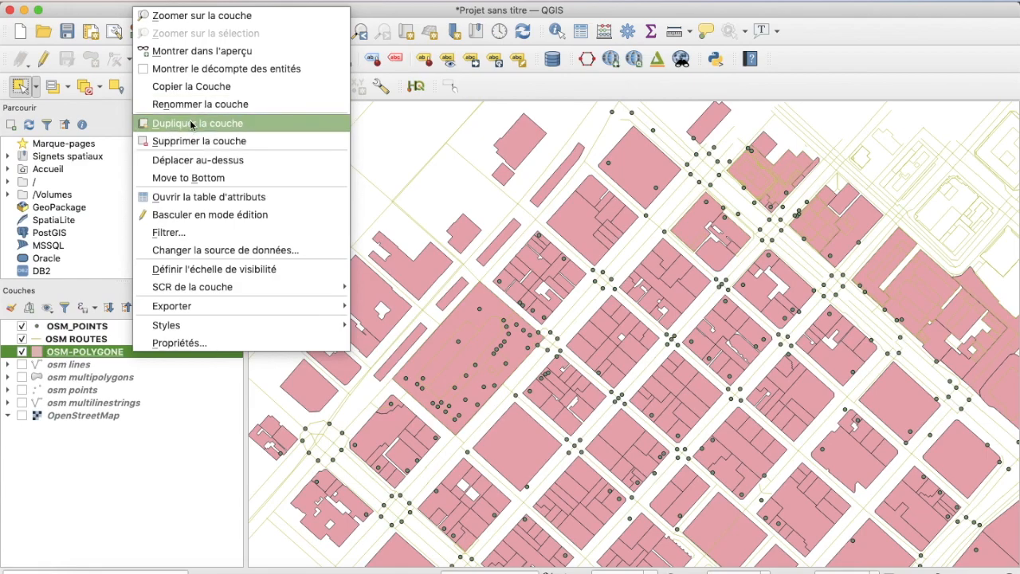
pyautogui.click(94, 353)
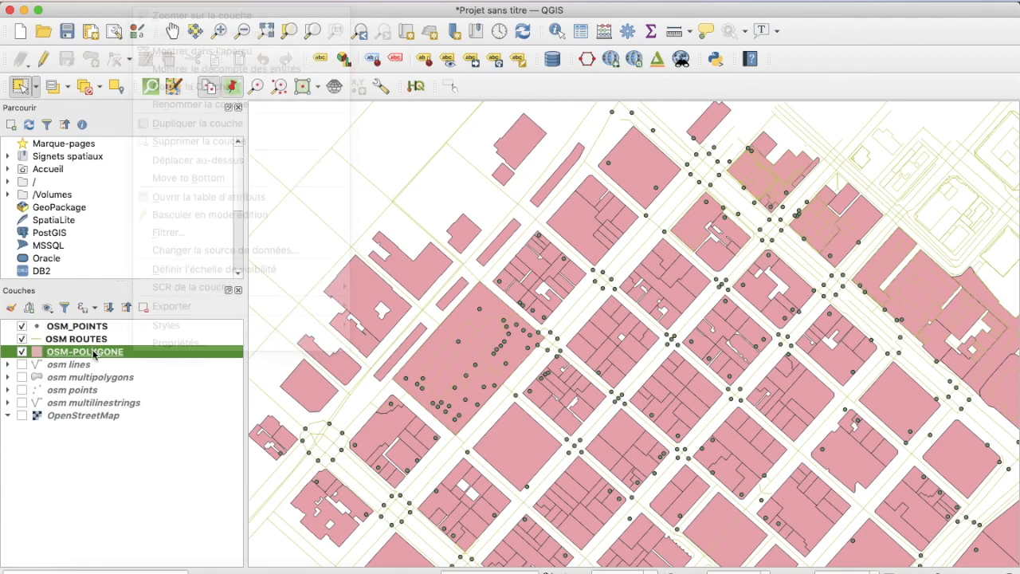
pyautogui.rightClick(78, 355)
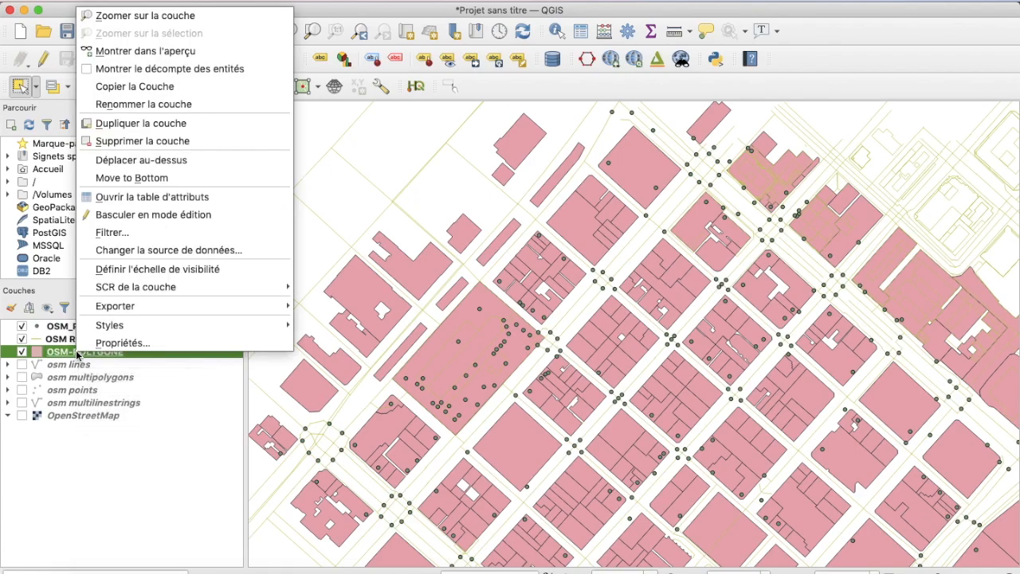
pyautogui.click(131, 130)
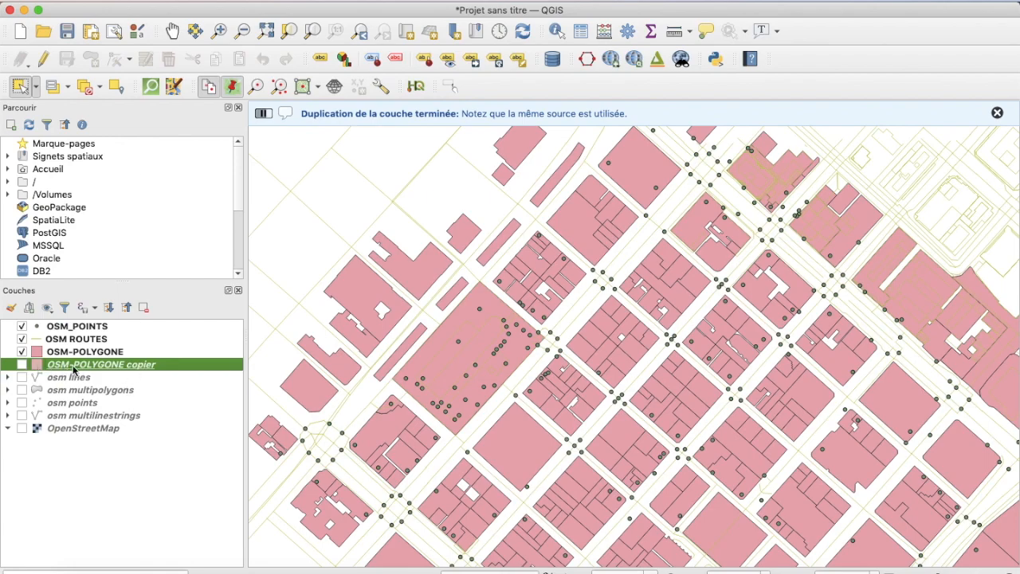
# Hide the original OSM-POLYGONE layer and show the OSM-POLYGONE copier layer instead.
pyautogui.click(22, 352)
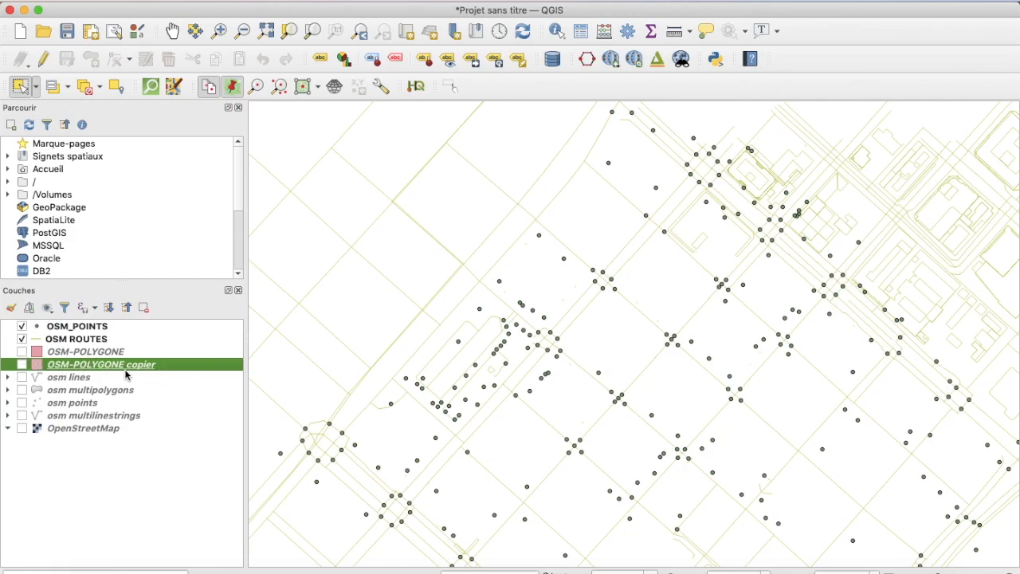
pyautogui.click(21, 364)
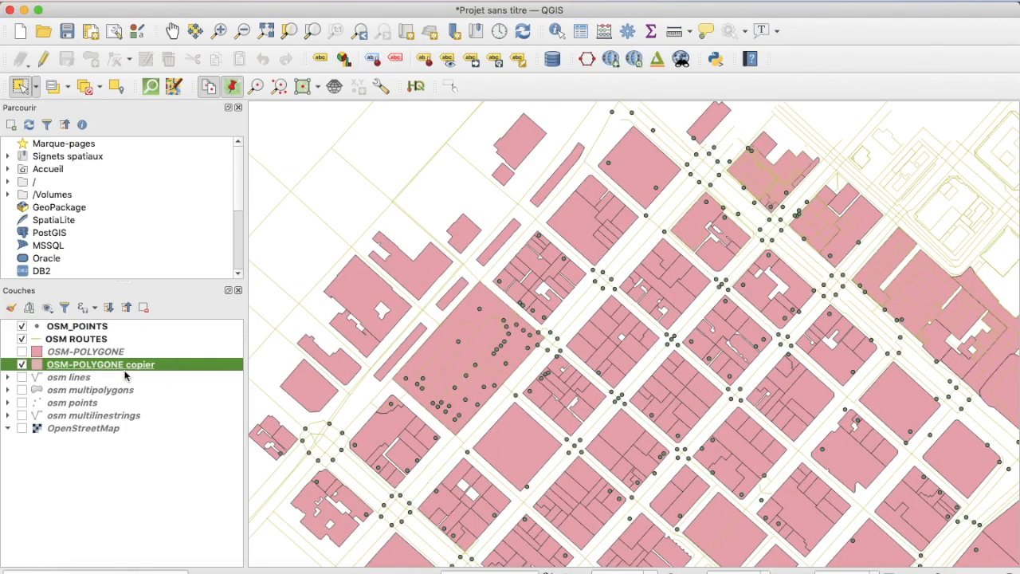
pyautogui.click(103, 497)
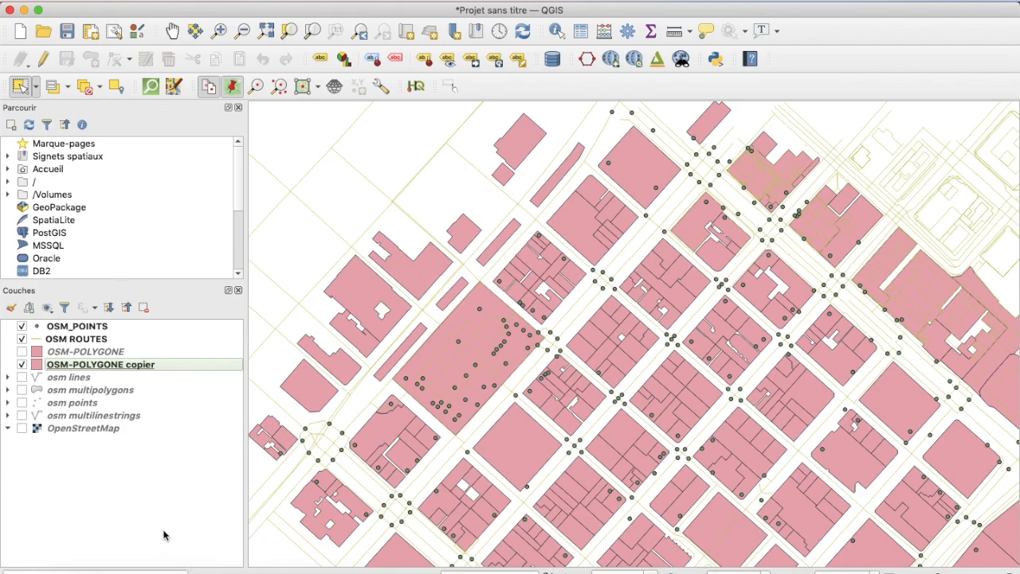
# Open the query builder for the provider feature filter in the source properties of OSM-POLYGONE copier.
pyautogui.click(123, 367)
pyautogui.doubleClick(123, 368)
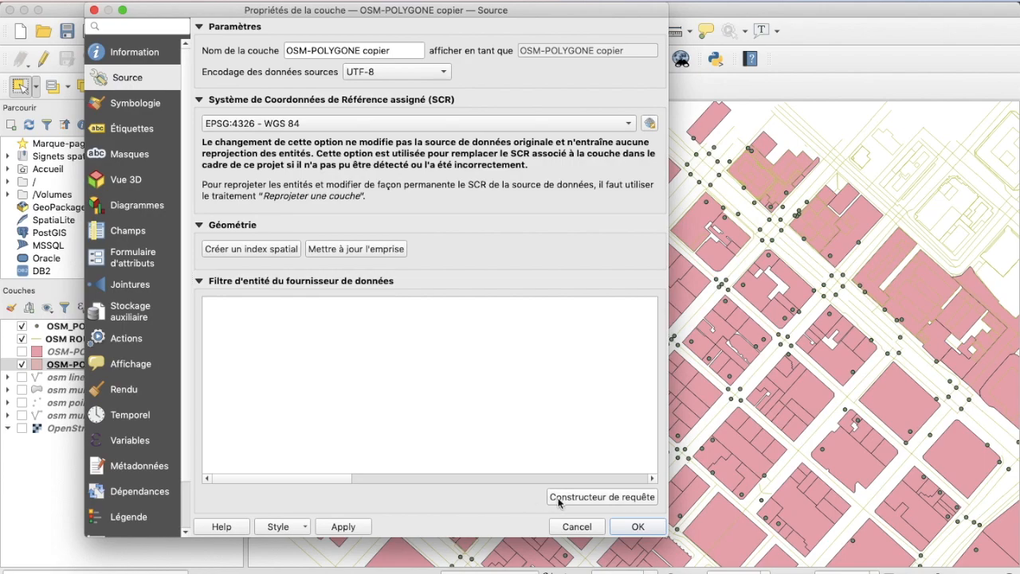
pyautogui.click(611, 497)
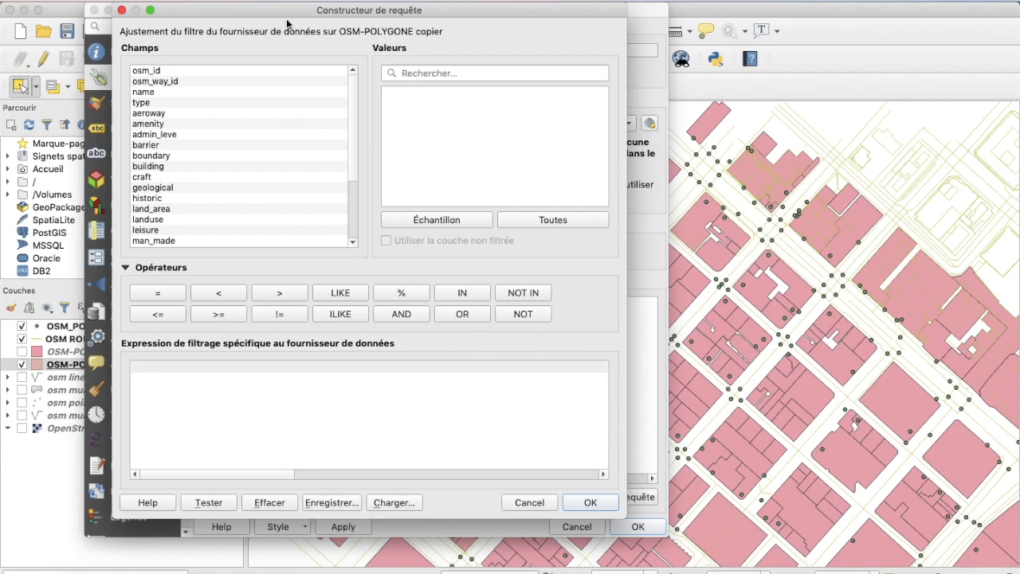
pyautogui.moveTo(279, 14); pyautogui.dragTo(283, 28)
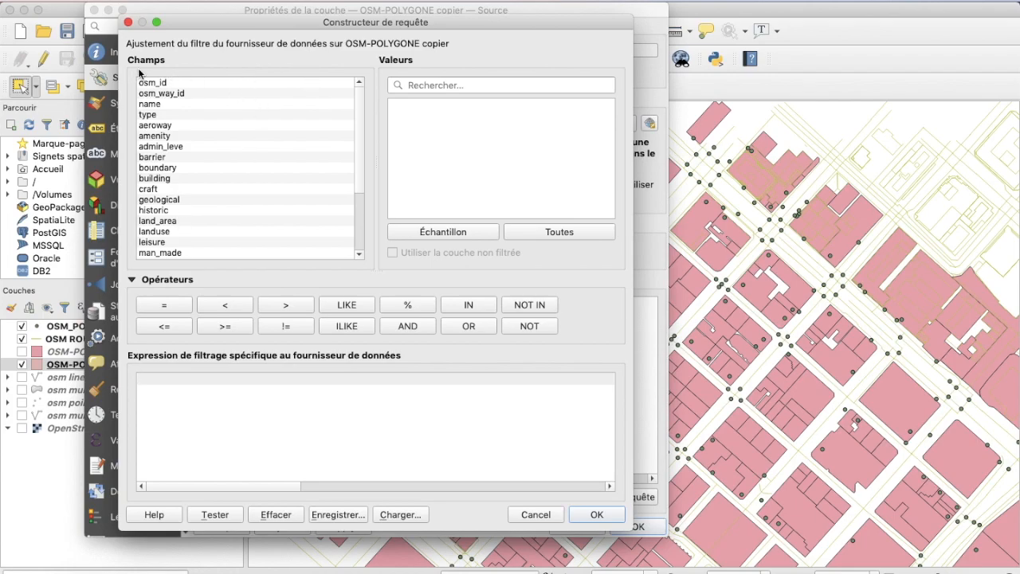
# Look through the fields of OSM-POLYGONE copier that are available for the filter in the query builder.
pyautogui.scroll(-3, 363, 174)
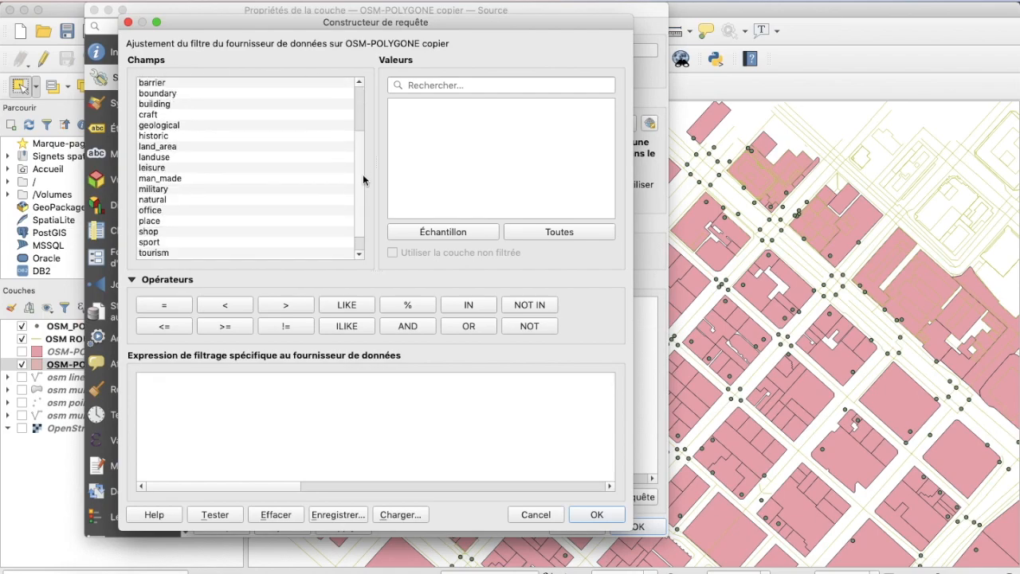
pyautogui.scroll(3, 360, 164)
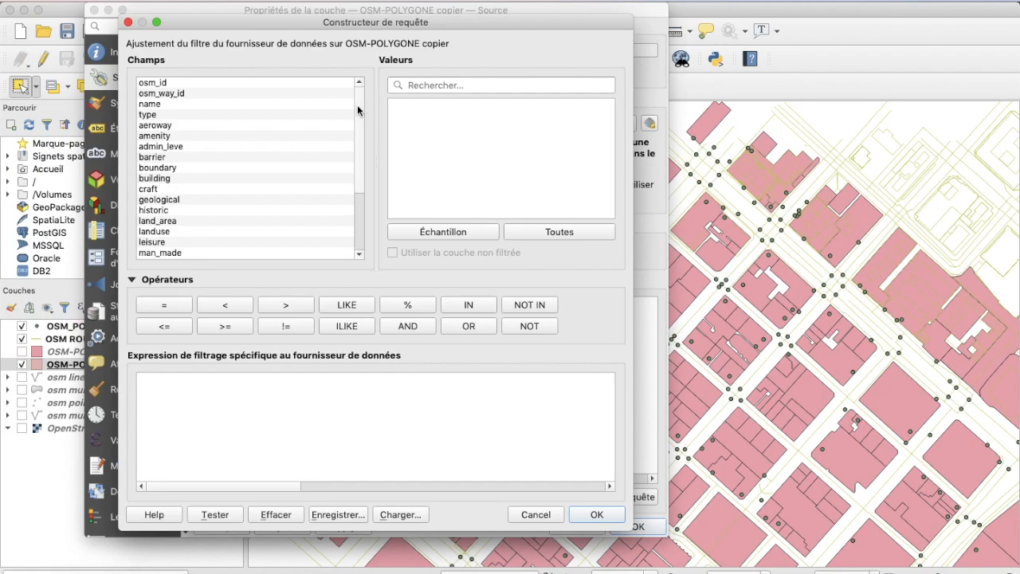
pyautogui.scroll(-3, 358, 110)
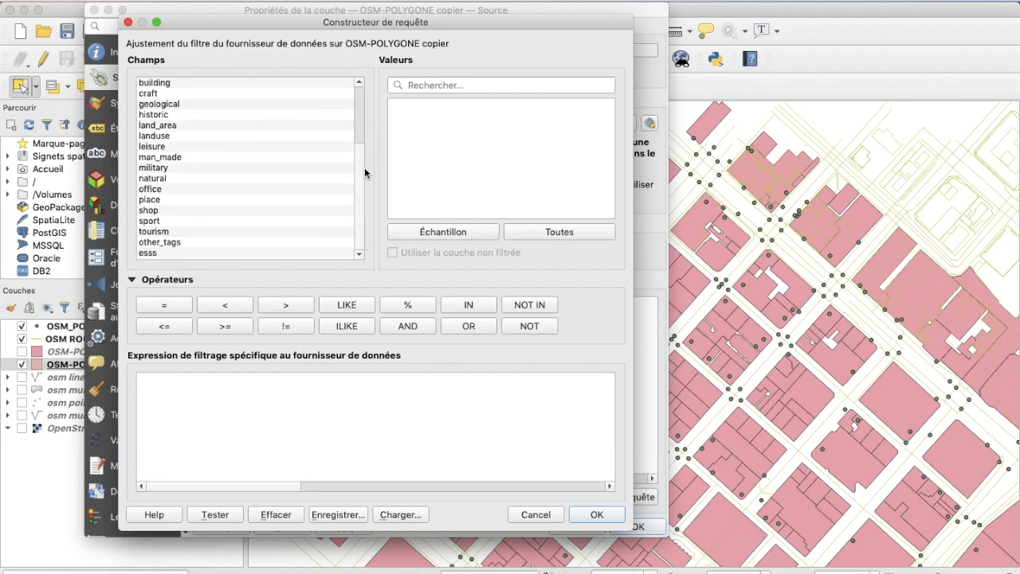
pyautogui.scroll(2, 363, 164)
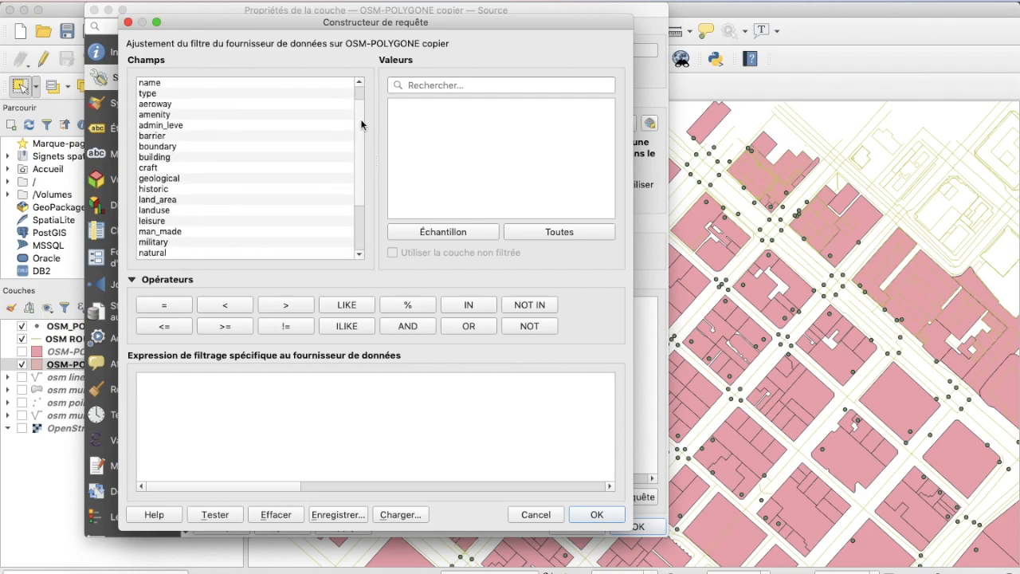
pyautogui.scroll(1, 361, 119)
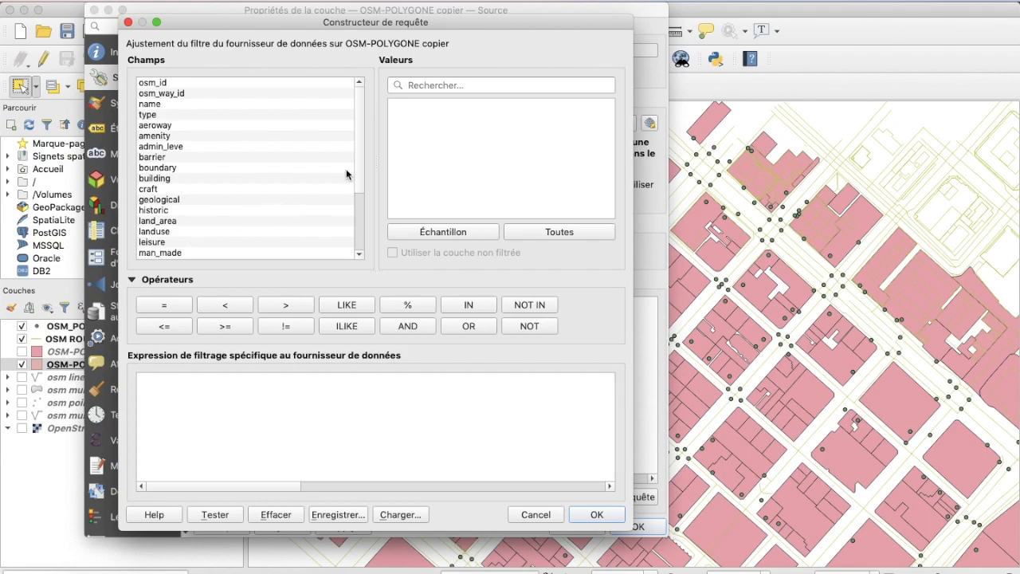
pyautogui.moveTo(356, 151)
pyautogui.mouseDown()
pyautogui.moveTo(356, 177)
pyautogui.moveTo(357, 169)
pyautogui.mouseUp()
pyautogui.scroll(1, 360, 165)
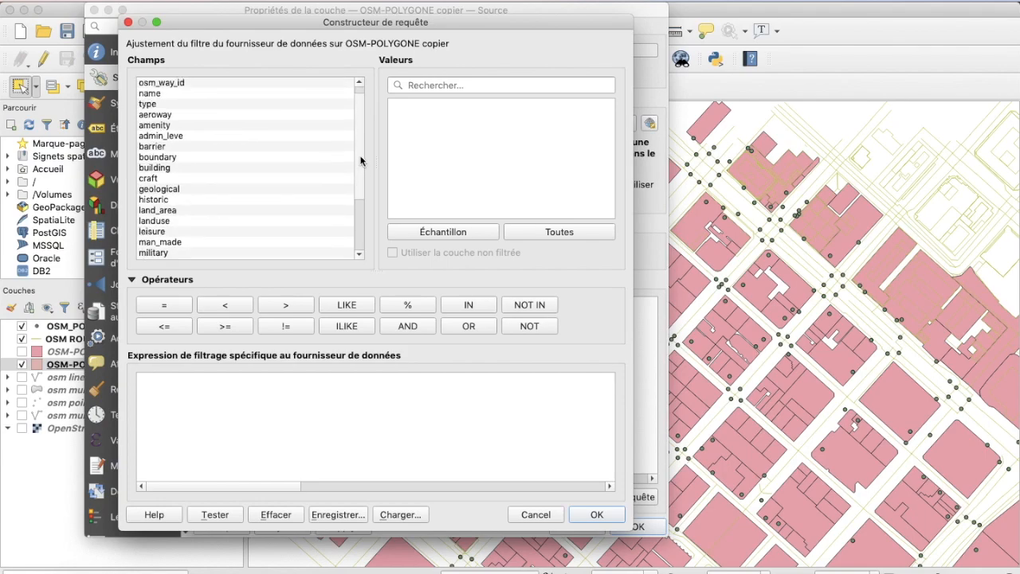
pyautogui.scroll(1, 360, 159)
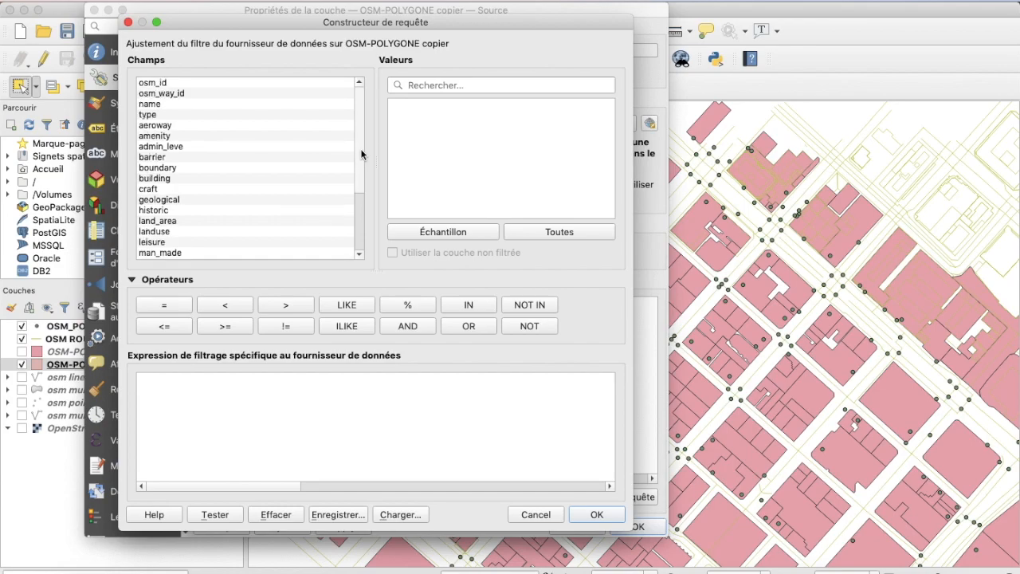
# Insert the building field into the filter expression and list all of that field's values.
pyautogui.click(165, 180)
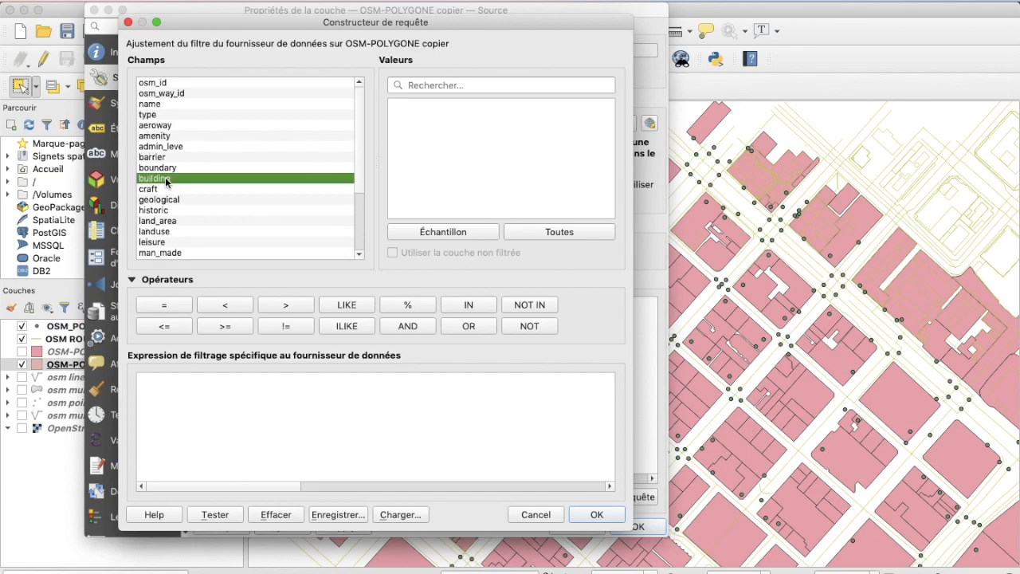
pyautogui.doubleClick(165, 181)
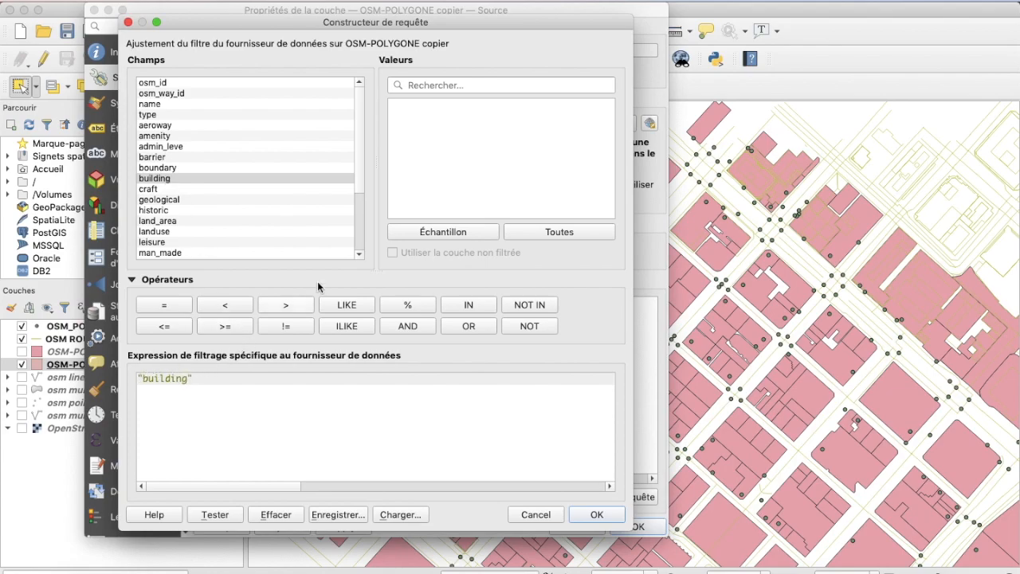
pyautogui.click(165, 180)
pyautogui.click(416, 231)
pyautogui.click(421, 231)
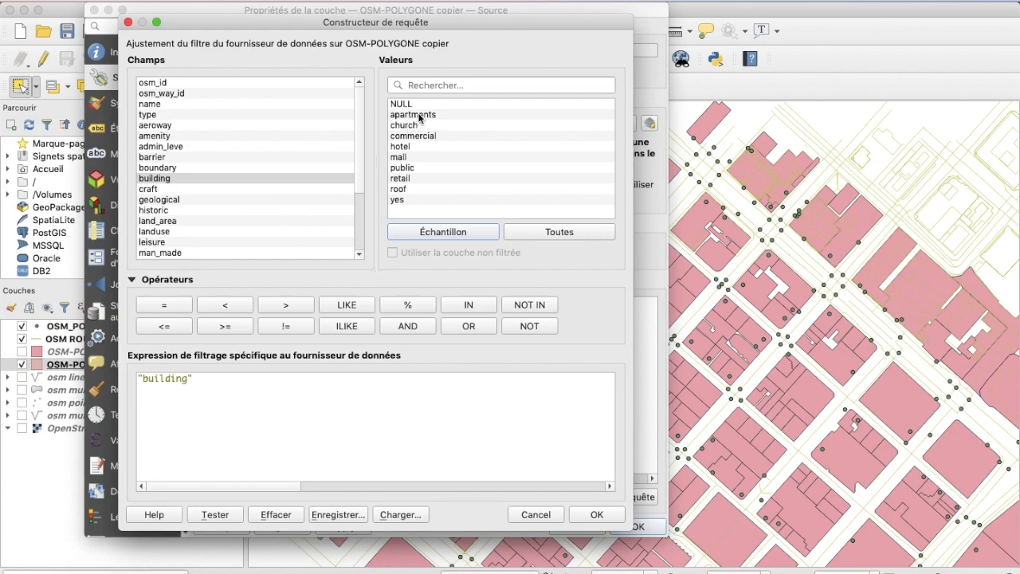
pyautogui.click(547, 231)
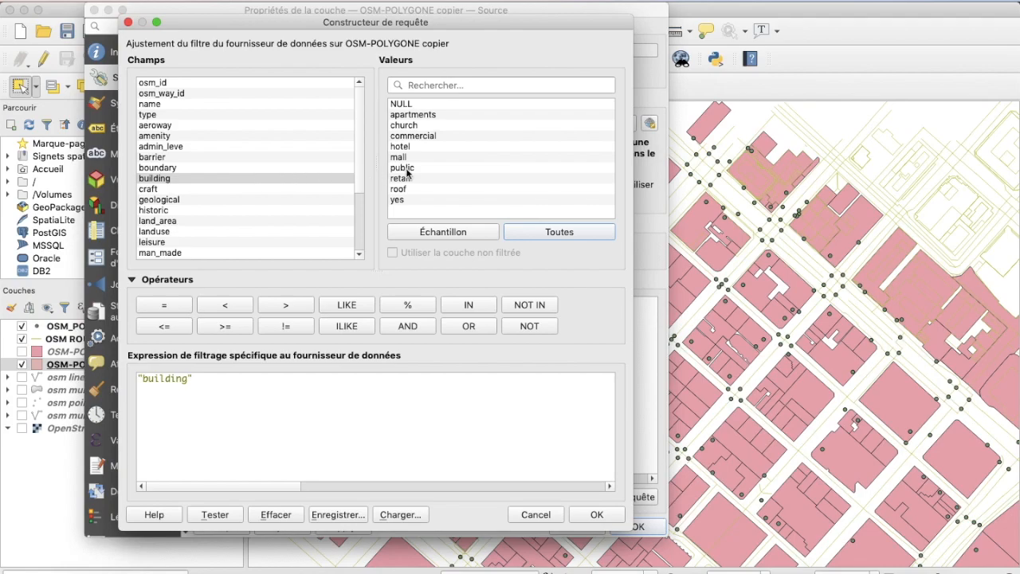
# Complete the filter expression as "building" = 'commercial'.
pyautogui.click(180, 177)
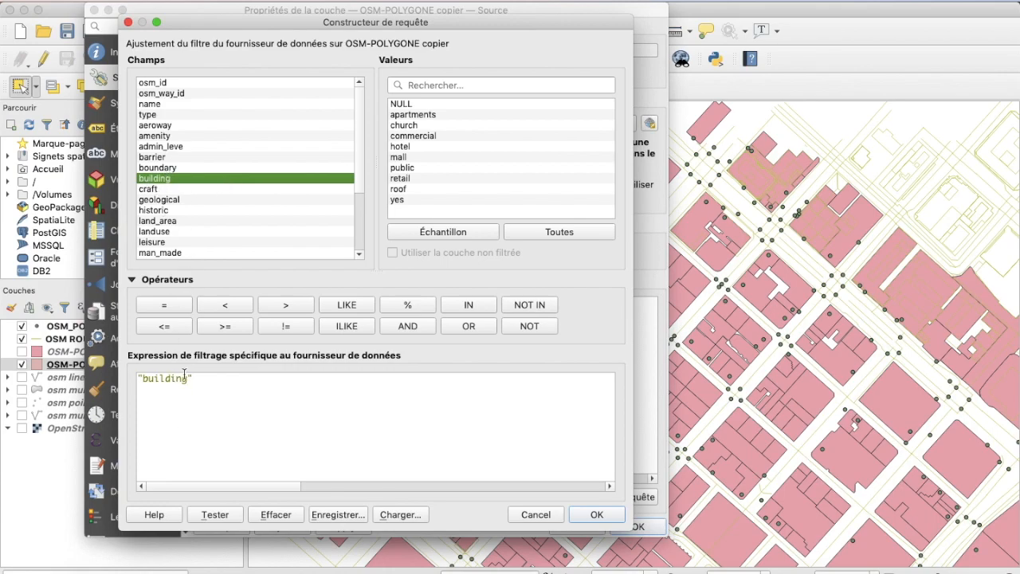
pyautogui.click(165, 307)
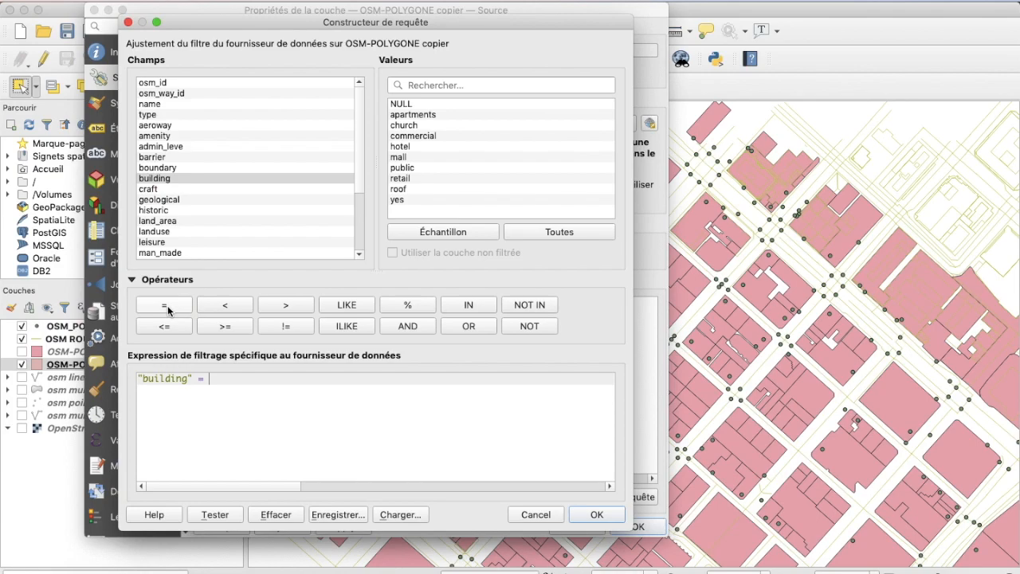
pyautogui.click(414, 137)
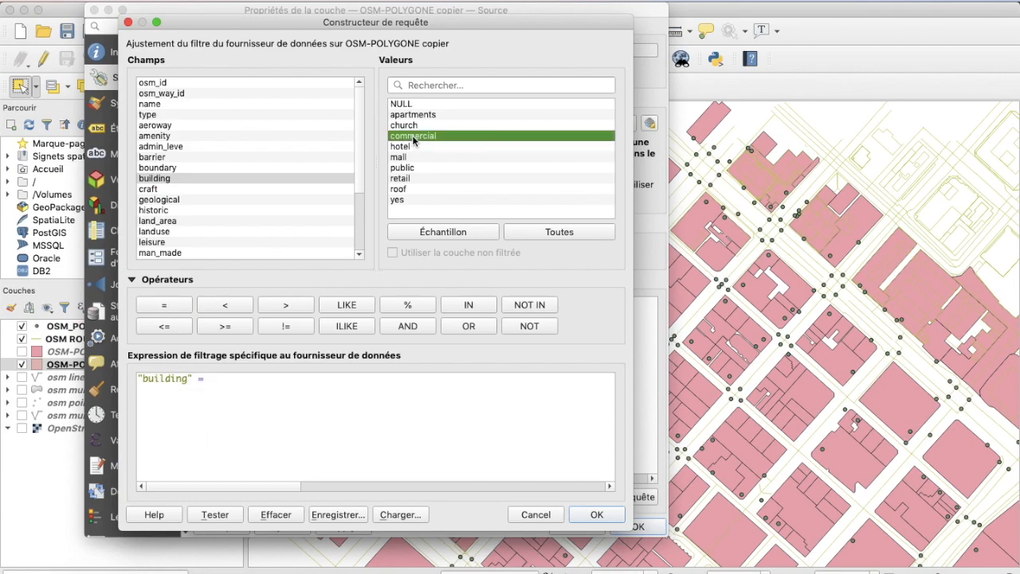
pyautogui.doubleClick(414, 139)
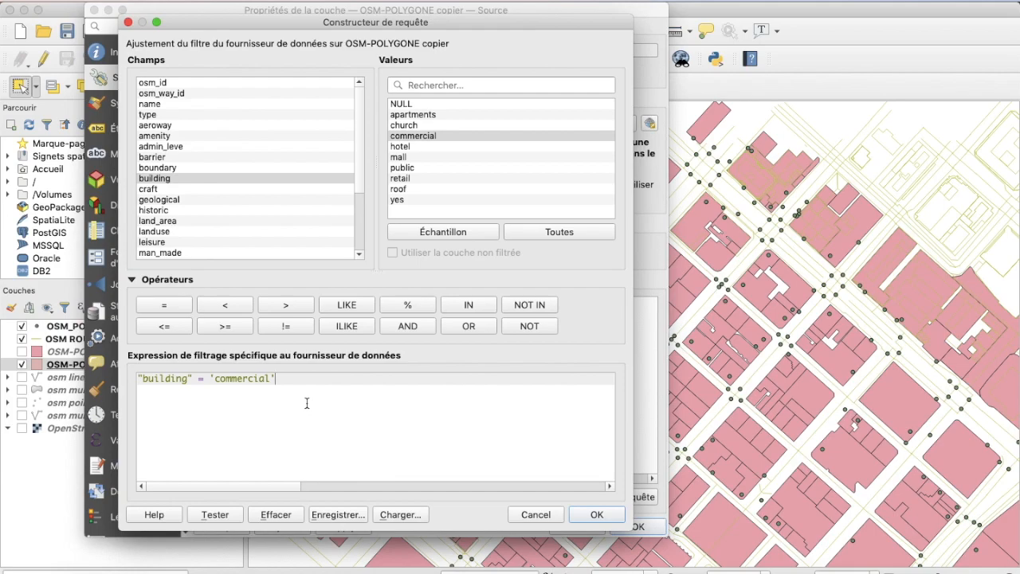
# Test the commercial building filter and apply it to the OSM-POLYGONE copier layer, closing its properties.
pyautogui.click(216, 515)
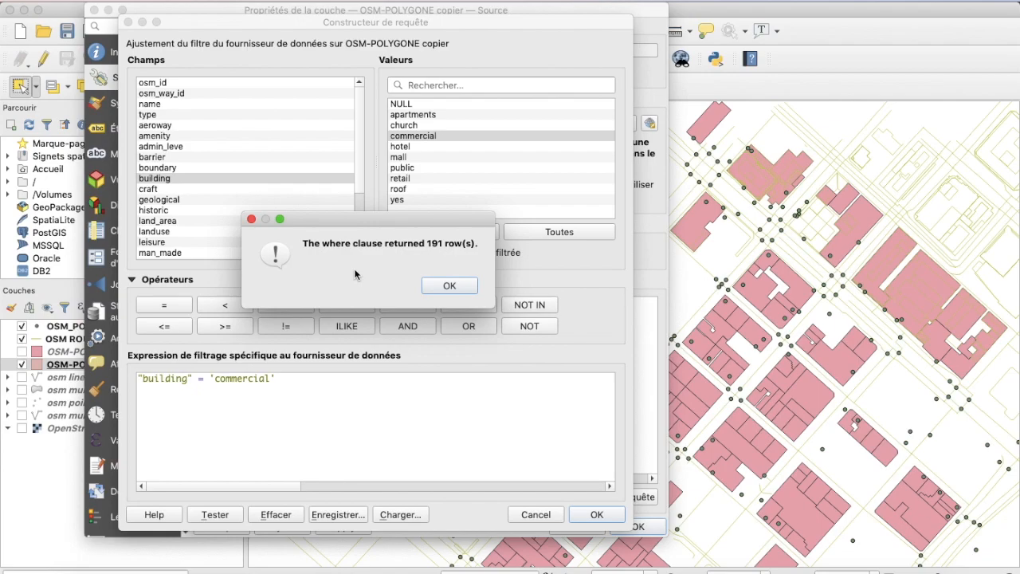
pyautogui.click(463, 287)
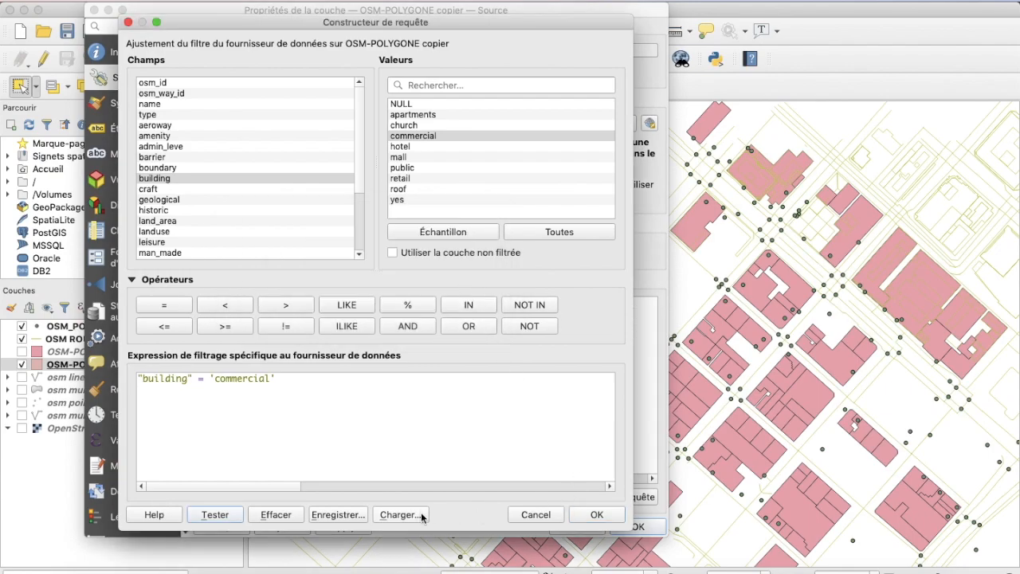
pyautogui.click(598, 516)
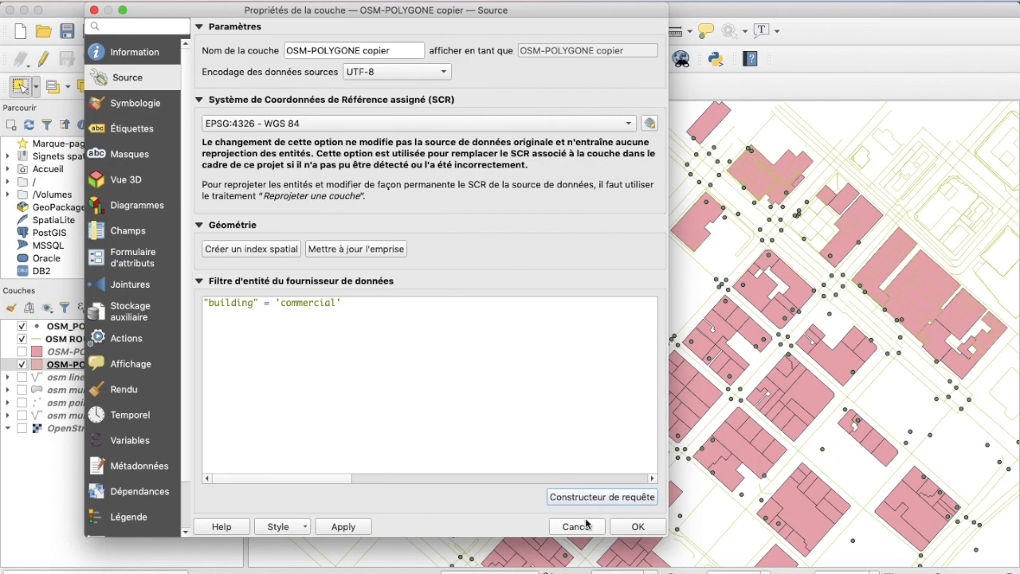
pyautogui.click(635, 527)
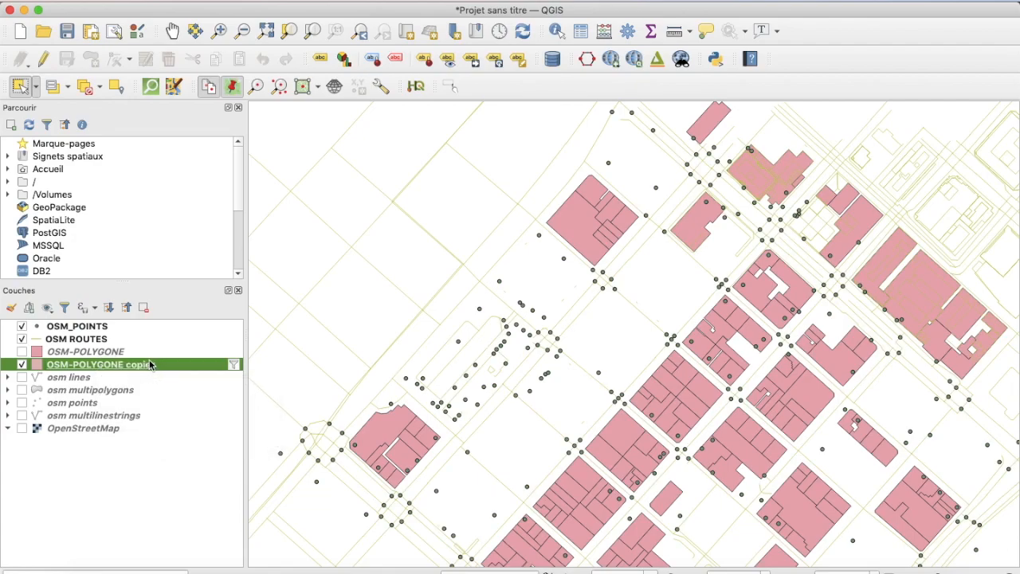
# Open the attribute table of the filtered OSM-POLYGONE copier layer and check the values in its building field.
pyautogui.click(580, 34)
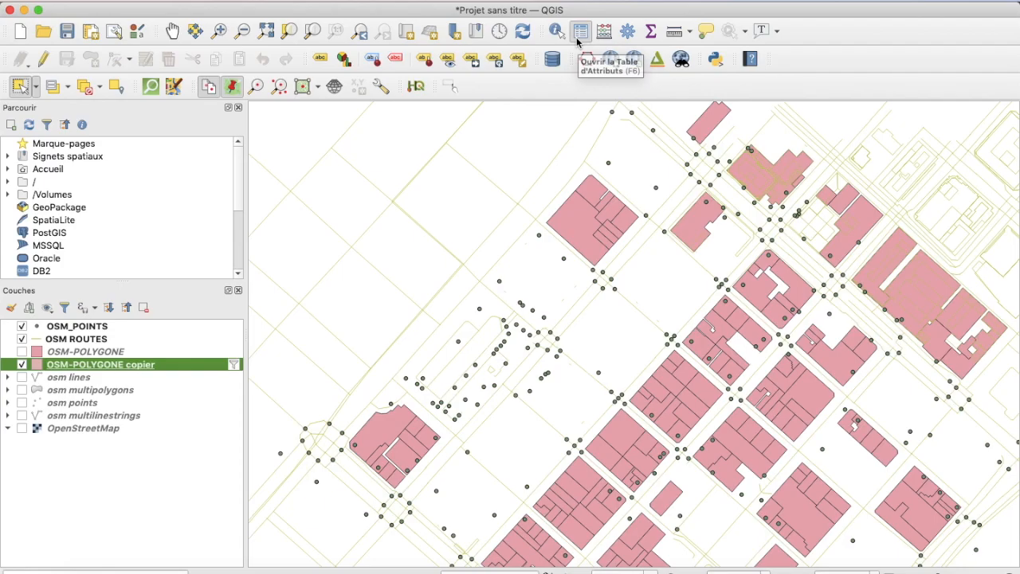
pyautogui.moveTo(672, 130); pyautogui.dragTo(599, 86)
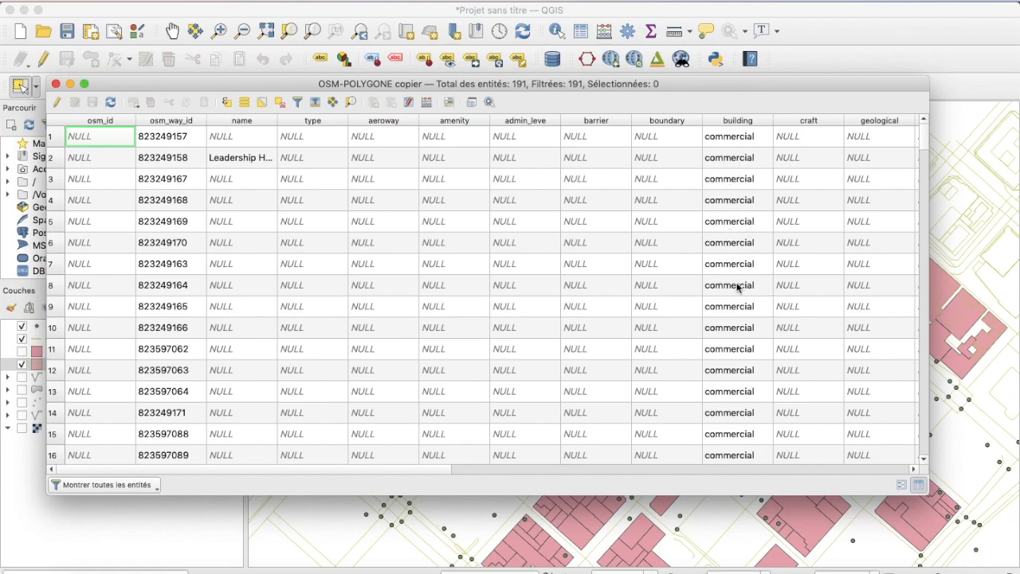
pyautogui.scroll(-4, 738, 287)
pyautogui.scroll(-17, 738, 287)
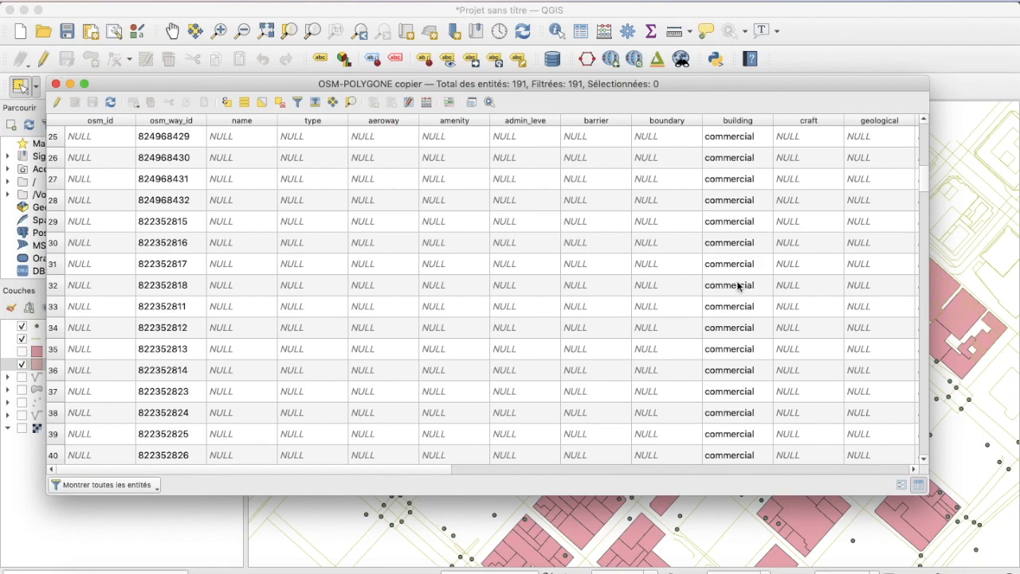
pyautogui.scroll(20, 741, 285)
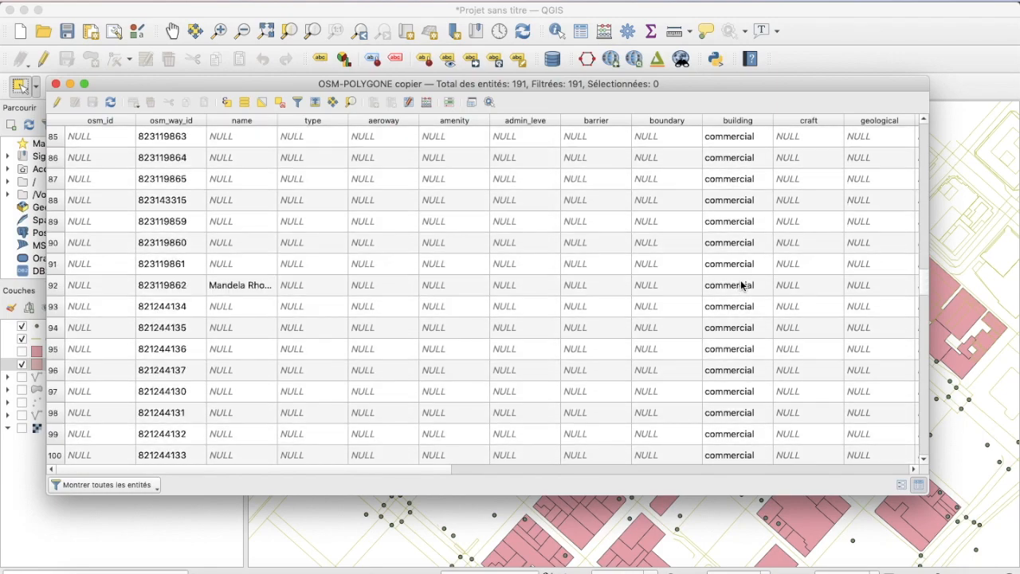
pyautogui.moveTo(334, 82); pyautogui.dragTo(379, 98)
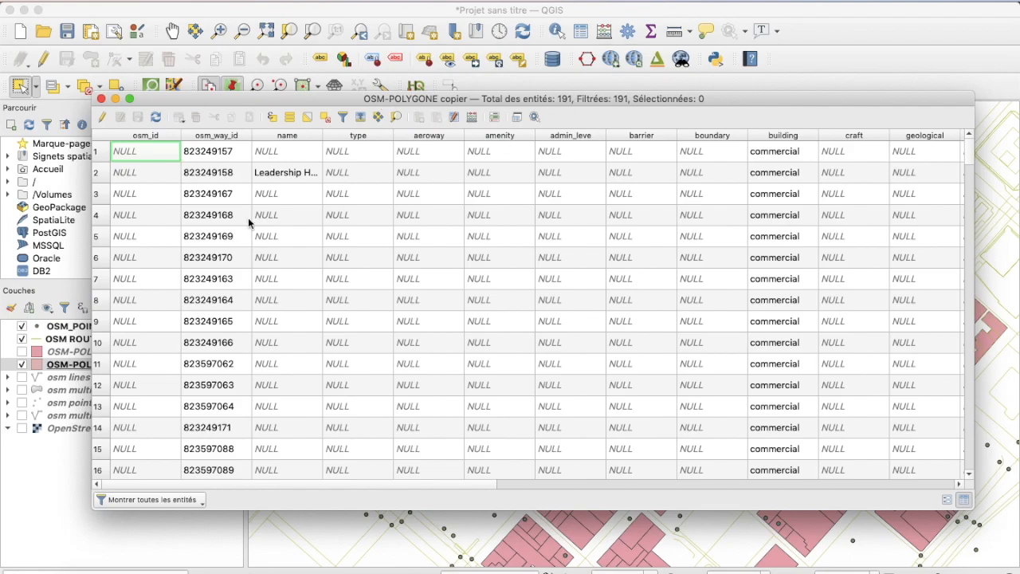
# Close the attribute table and export the filtered OSM-POLYGONE copier layer as the ESRI Shapefile BUILDING_COMMERCIAL in the OSM CAPTOWN folder.
pyautogui.click(101, 99)
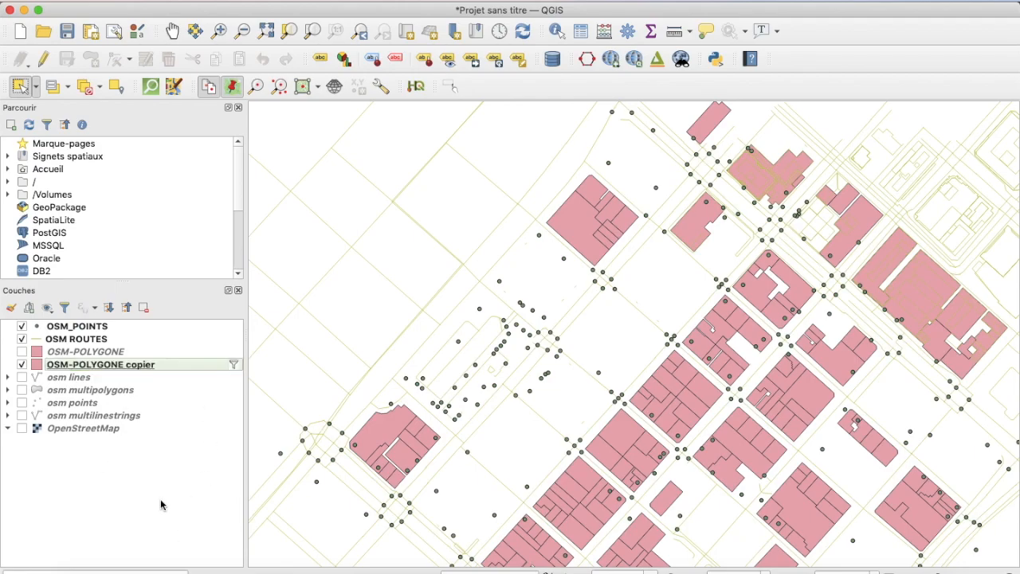
pyautogui.rightClick(135, 364)
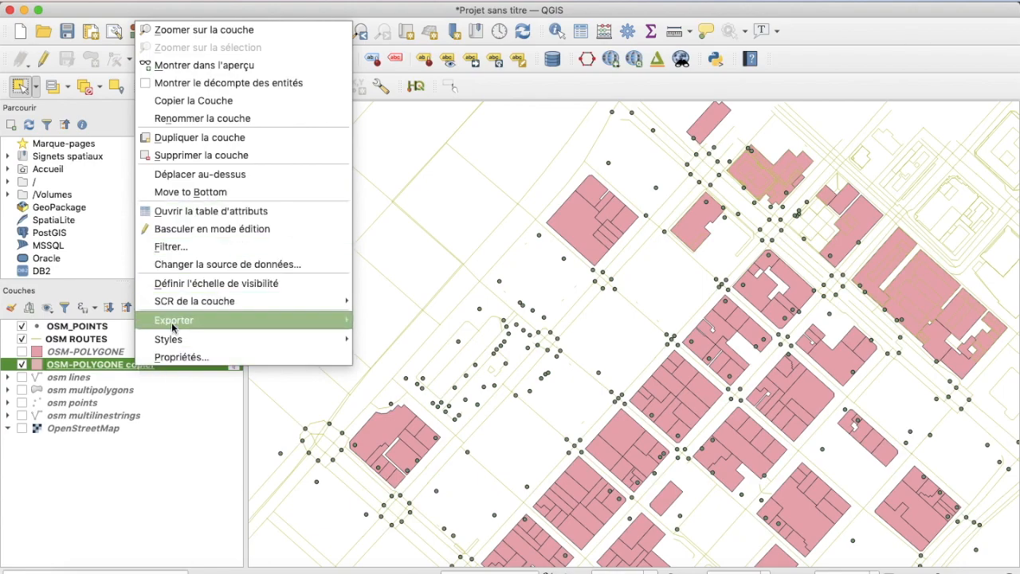
pyautogui.rightClick(103, 365)
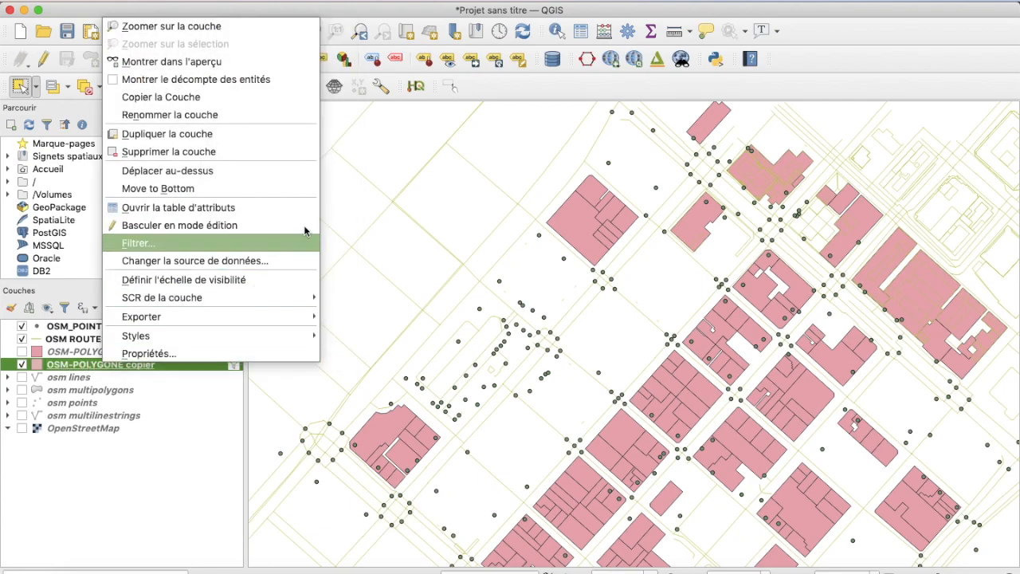
pyautogui.moveTo(258, 302)
pyautogui.moveTo(307, 316)
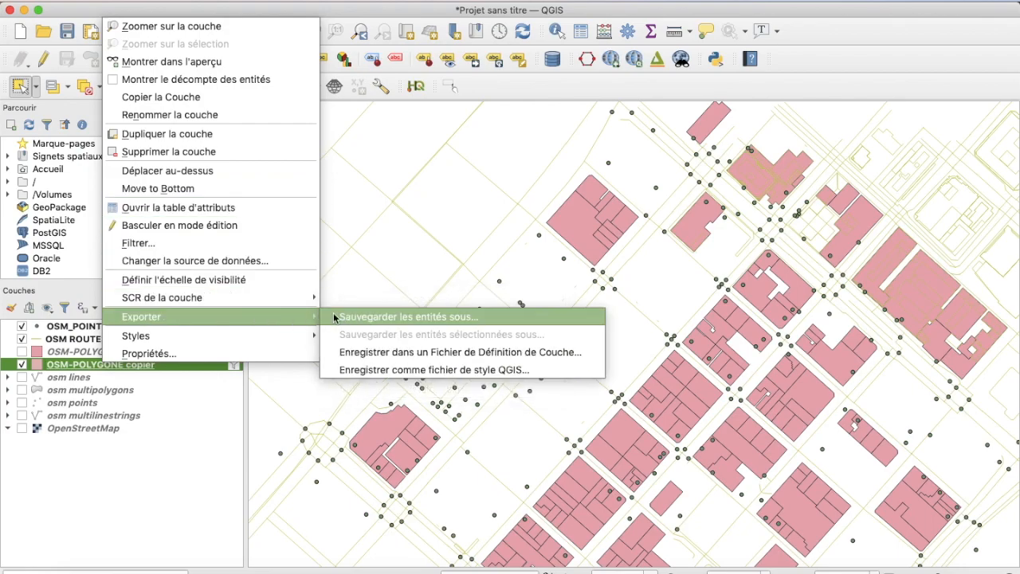
pyautogui.click(364, 317)
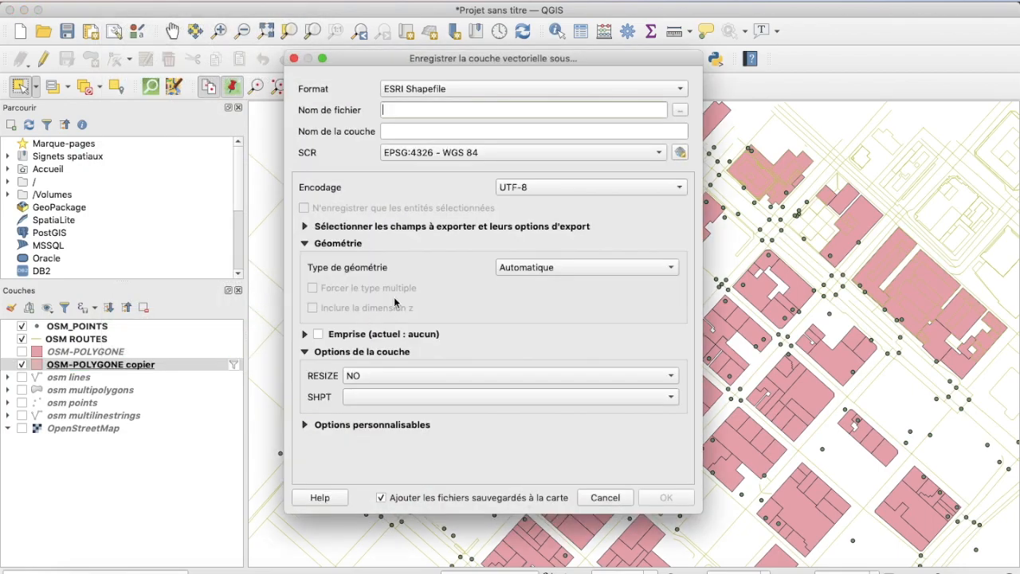
pyautogui.click(680, 111)
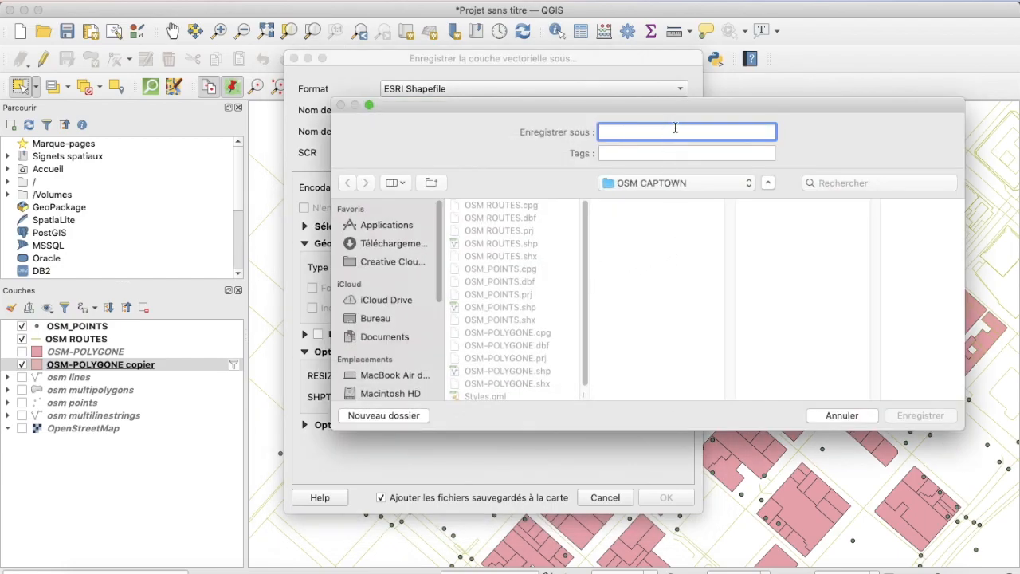
pyautogui.write('BUILDIN')
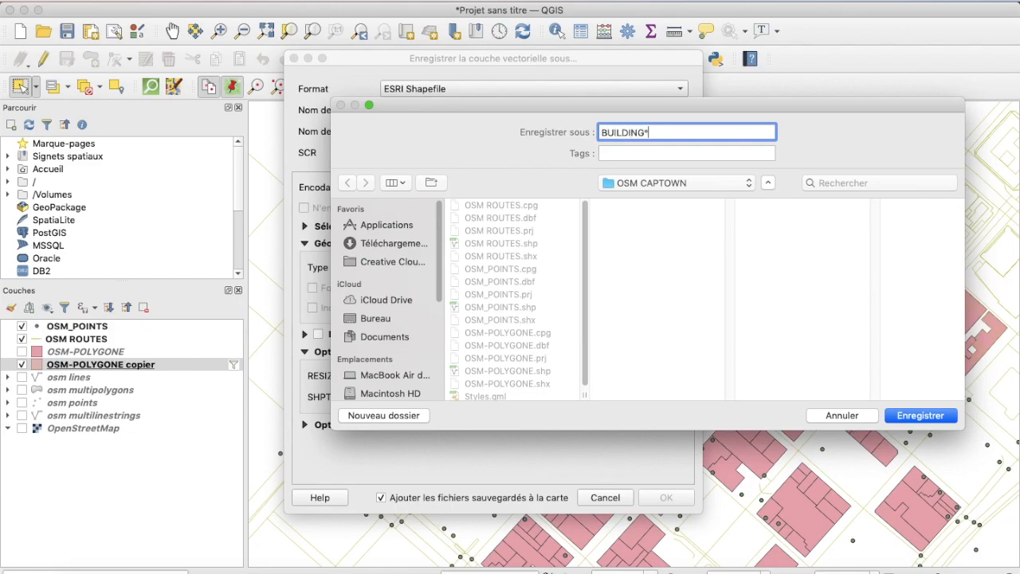
pyautogui.write('G_COMMERCIAL')
pyautogui.click(938, 418)
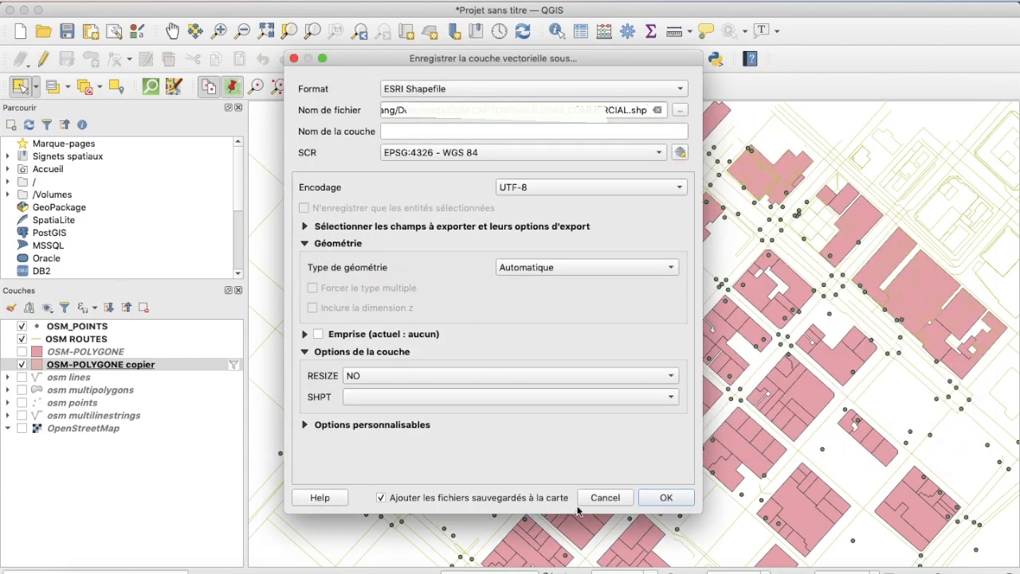
pyautogui.click(648, 498)
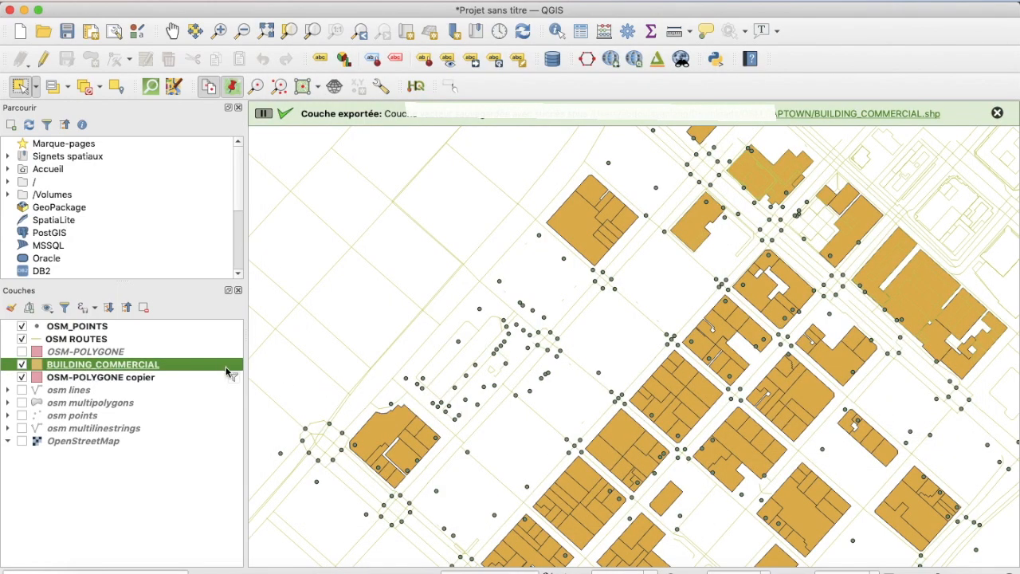
# Remove the OSM-POLYGONE copier layer from the project, keeping the exported BUILDING_COMMERCIAL layer on the map.
pyautogui.rightClick(114, 377)
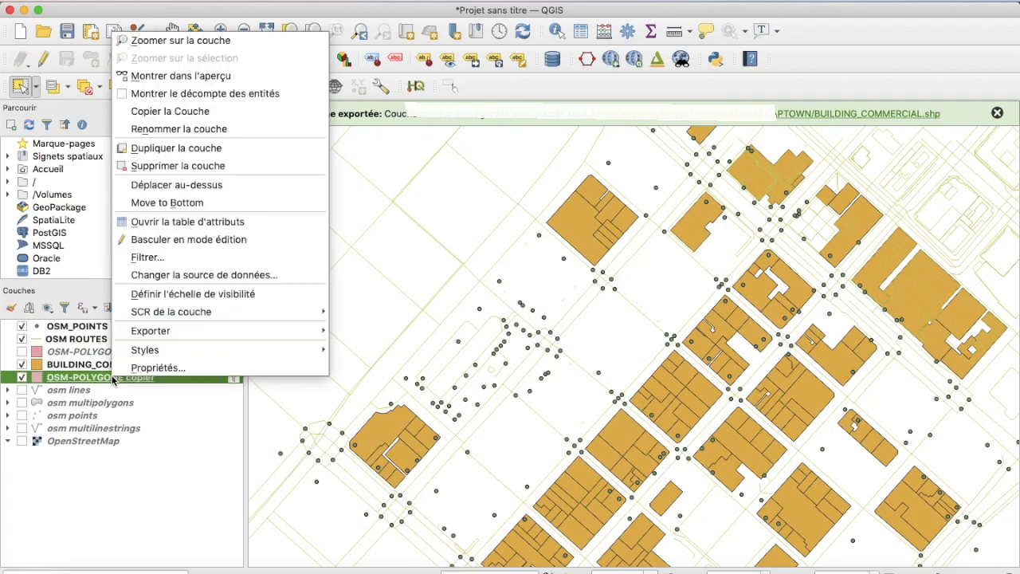
pyautogui.click(175, 165)
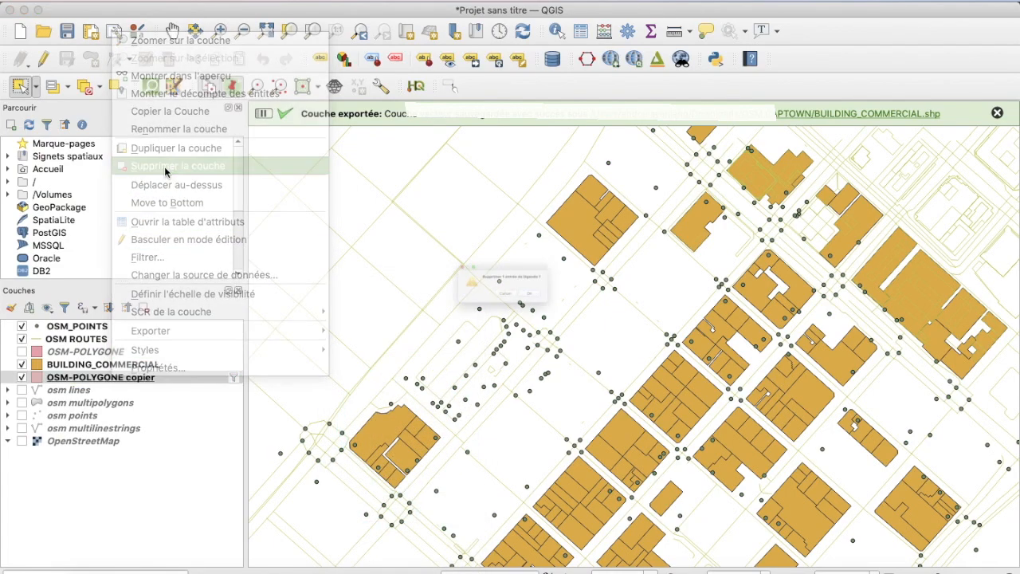
pyautogui.click(566, 309)
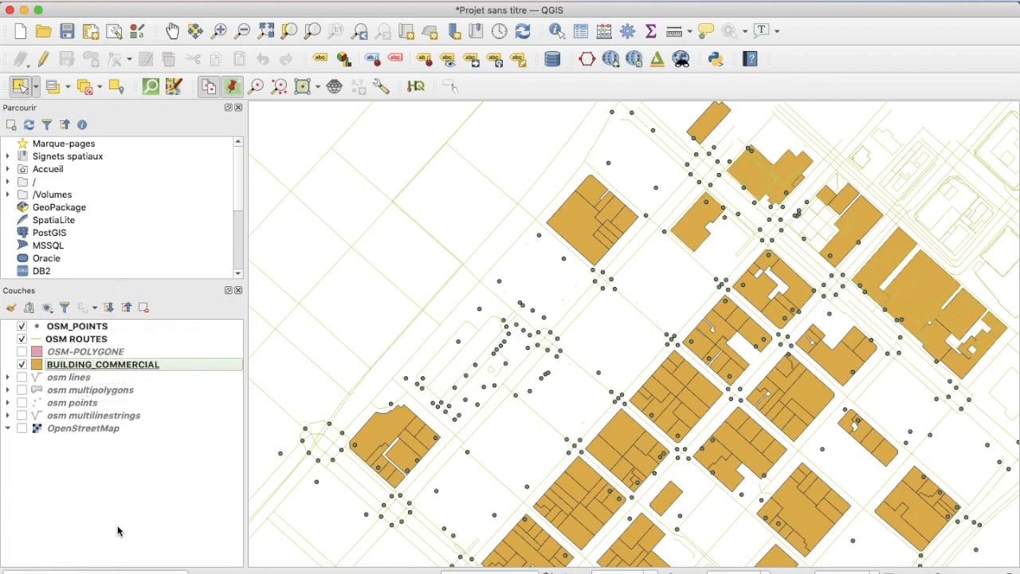
pyautogui.scroll(1, 676, 388)
pyautogui.scroll(-2, 680, 389)
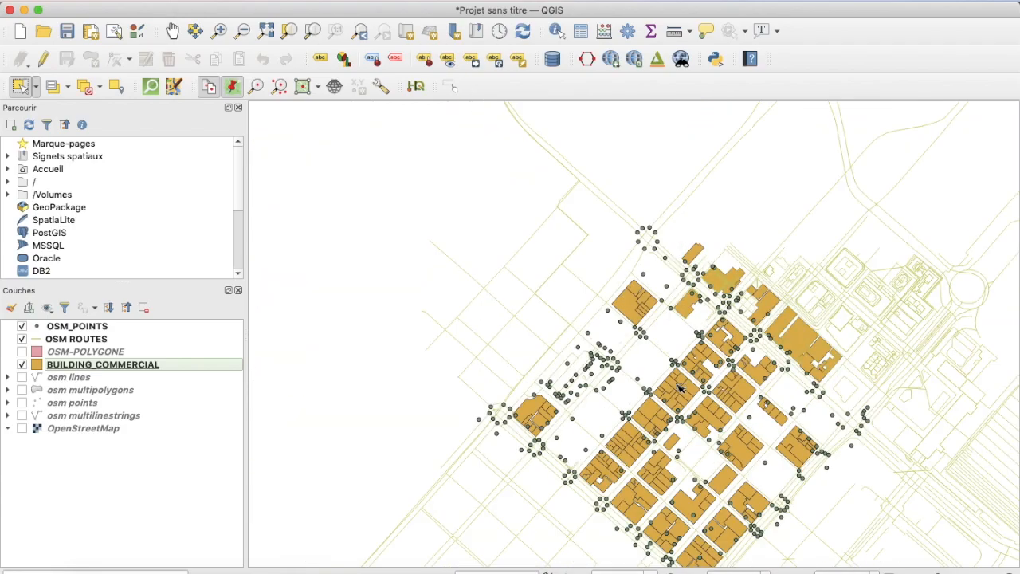